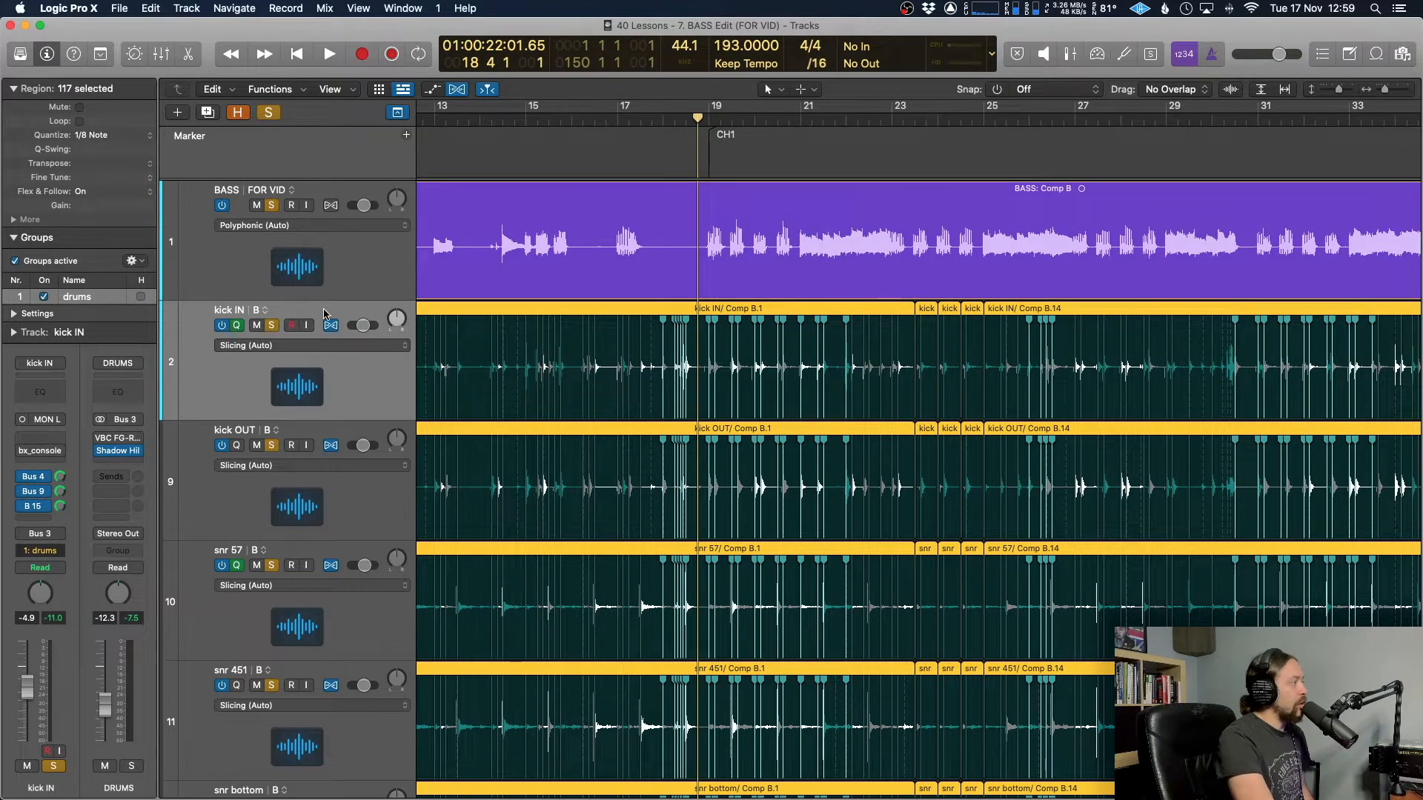
# - Unsolo the tracks and choose the Groove Track component for the track headers
pyautogui.press('s')
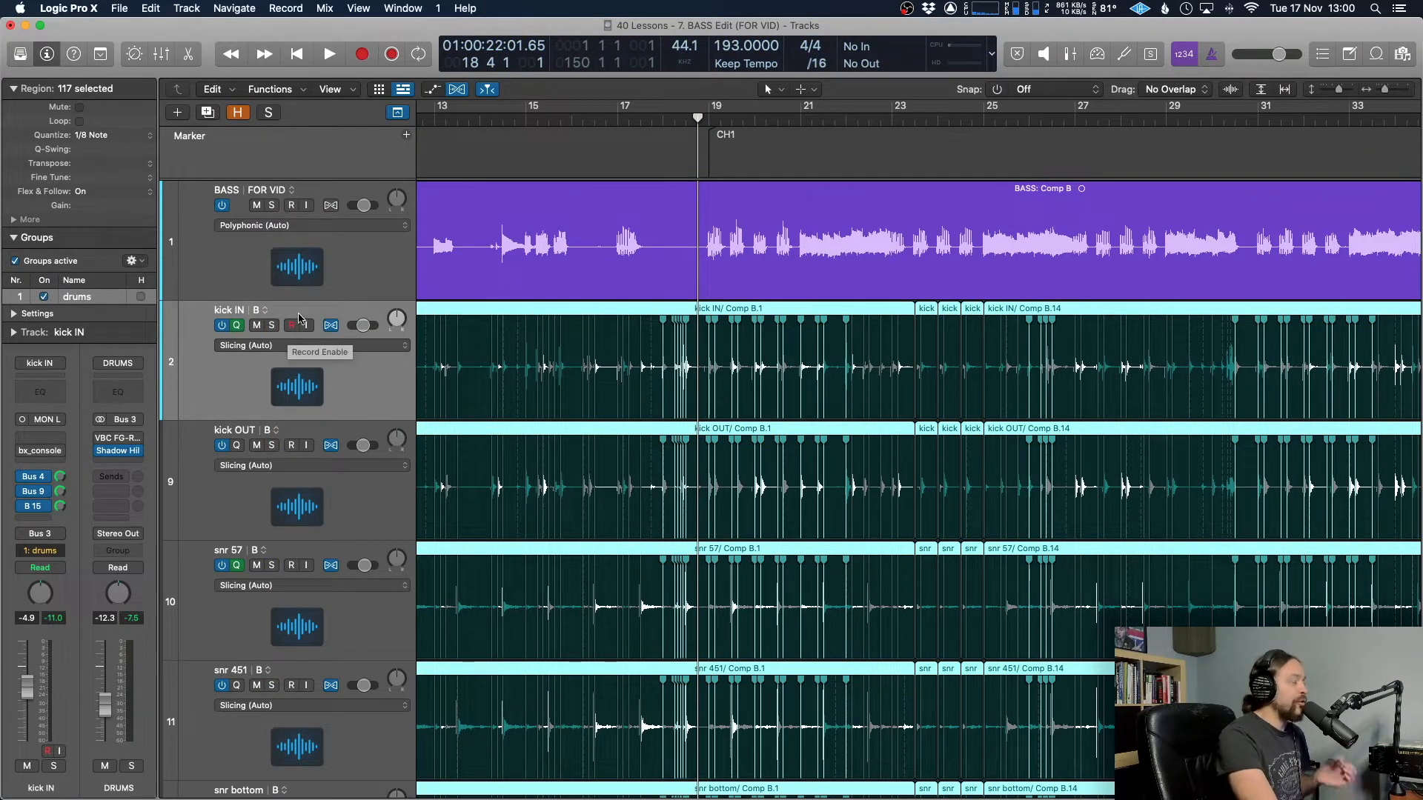
pyautogui.hscroll(-1, 304, 317)
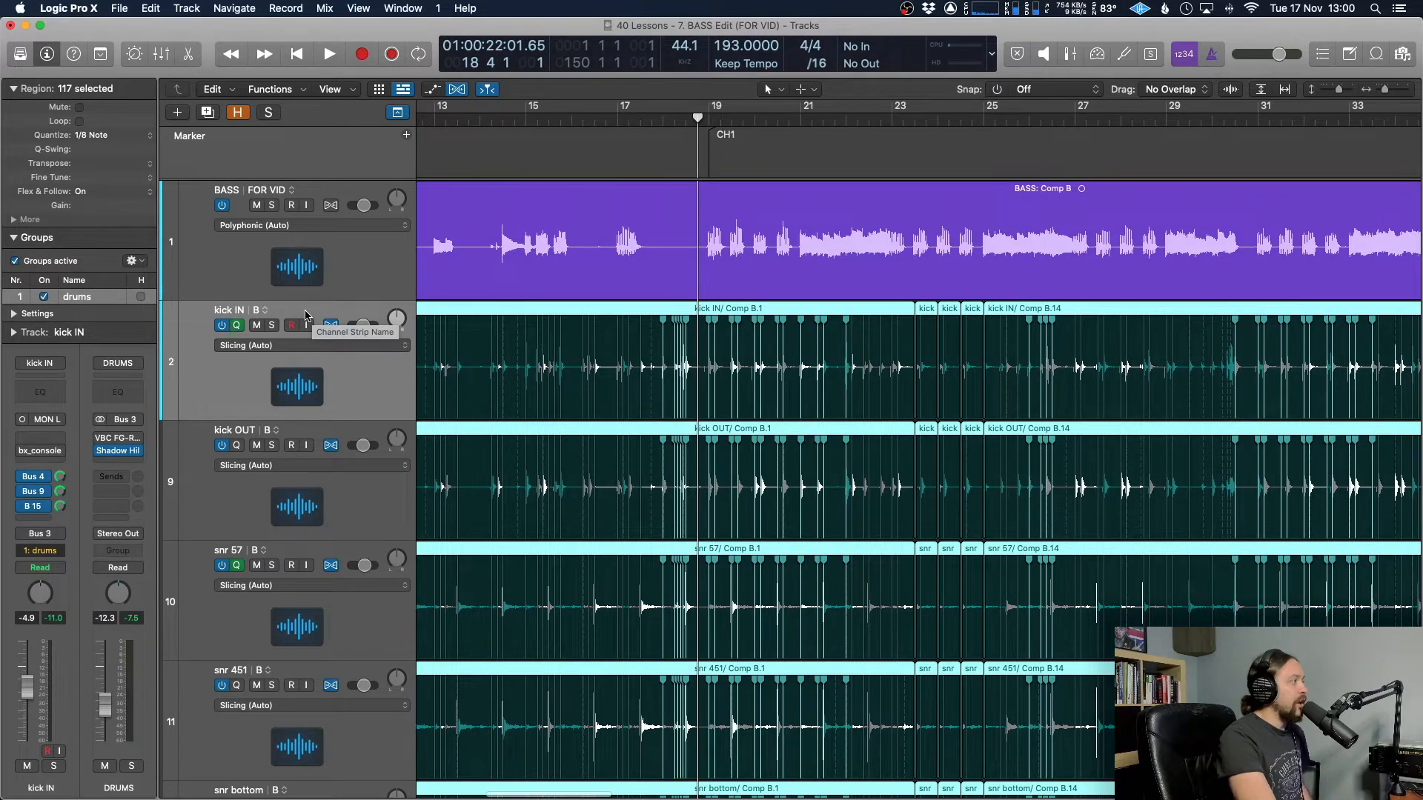
pyautogui.hscroll(-5, 304, 317)
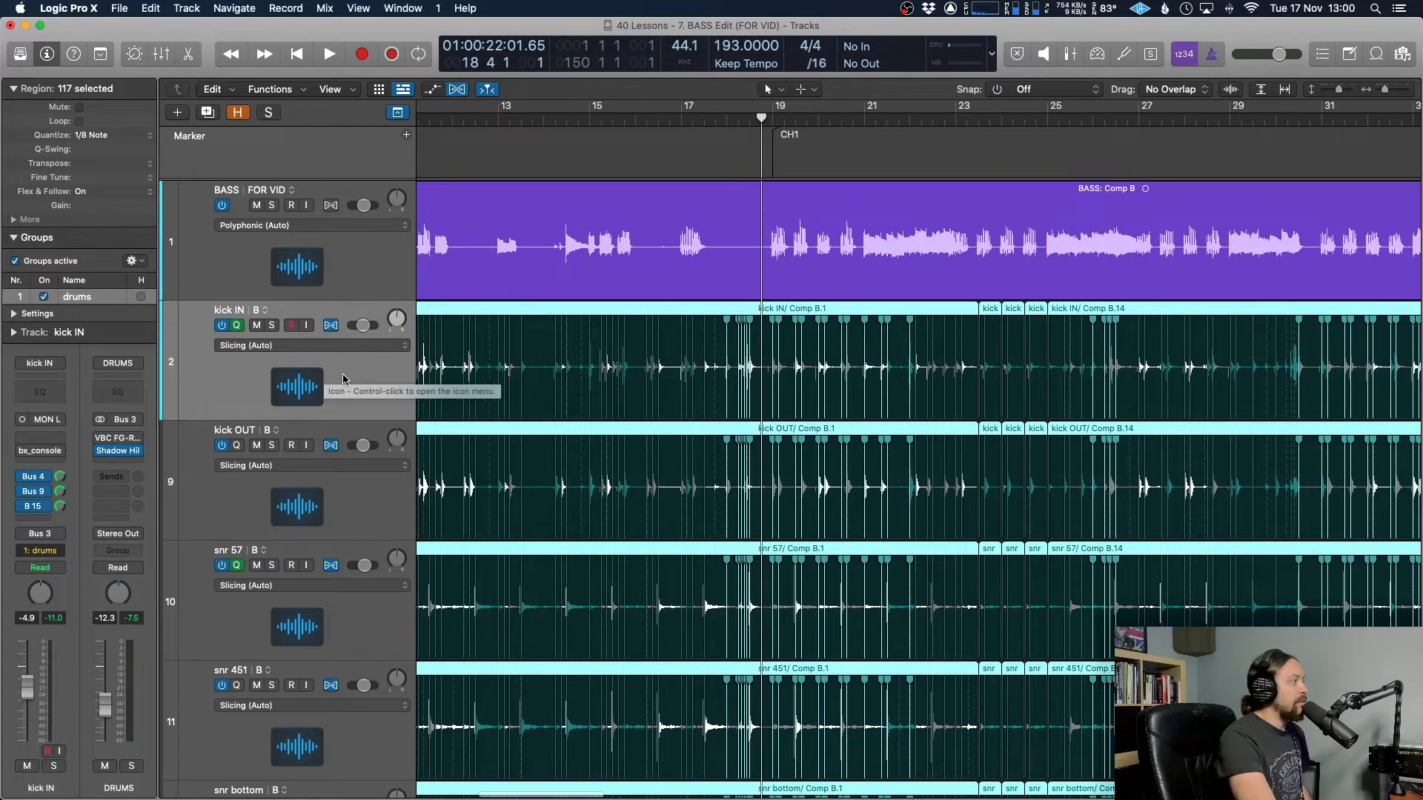
pyautogui.rightClick(310, 314)
pyautogui.moveTo(396, 572)
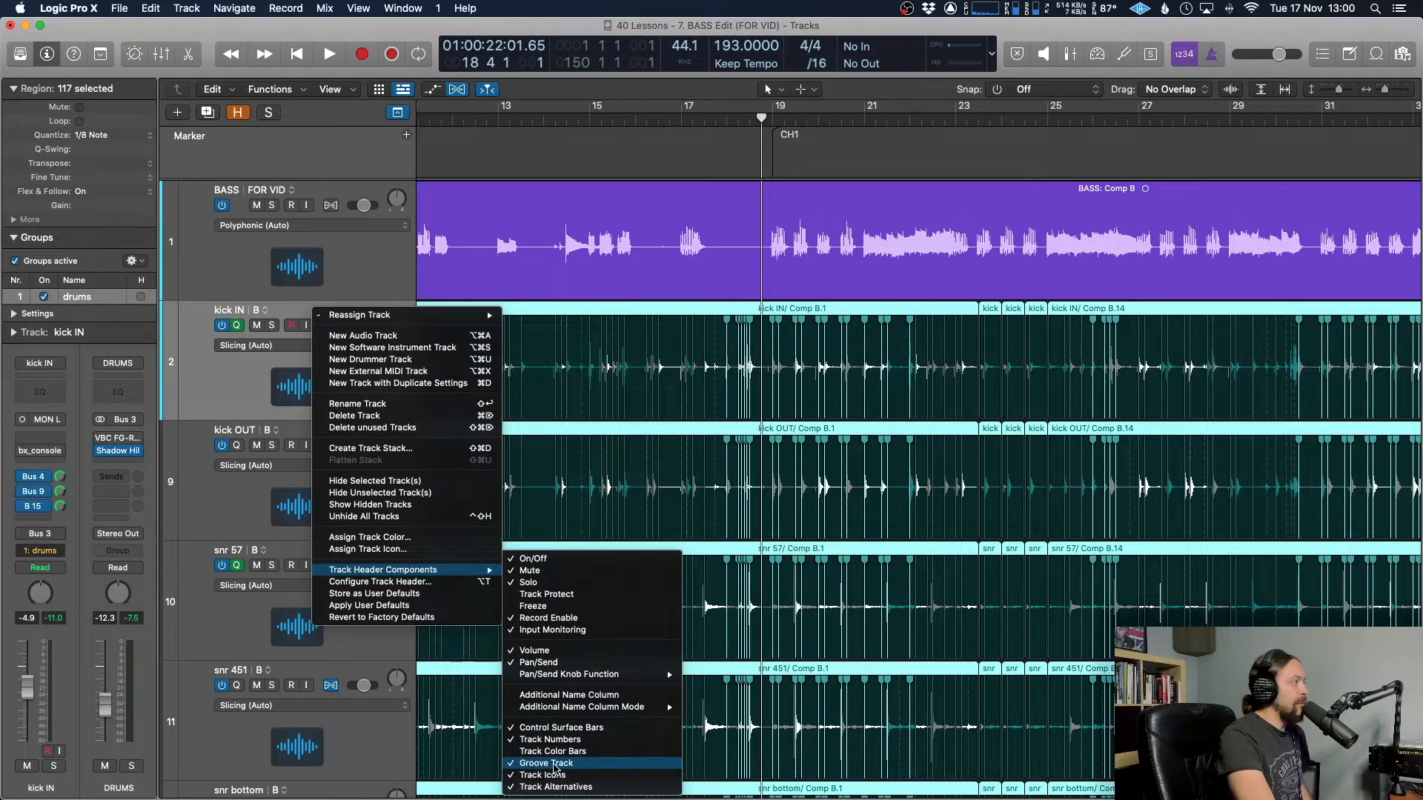
pyautogui.click(554, 764)
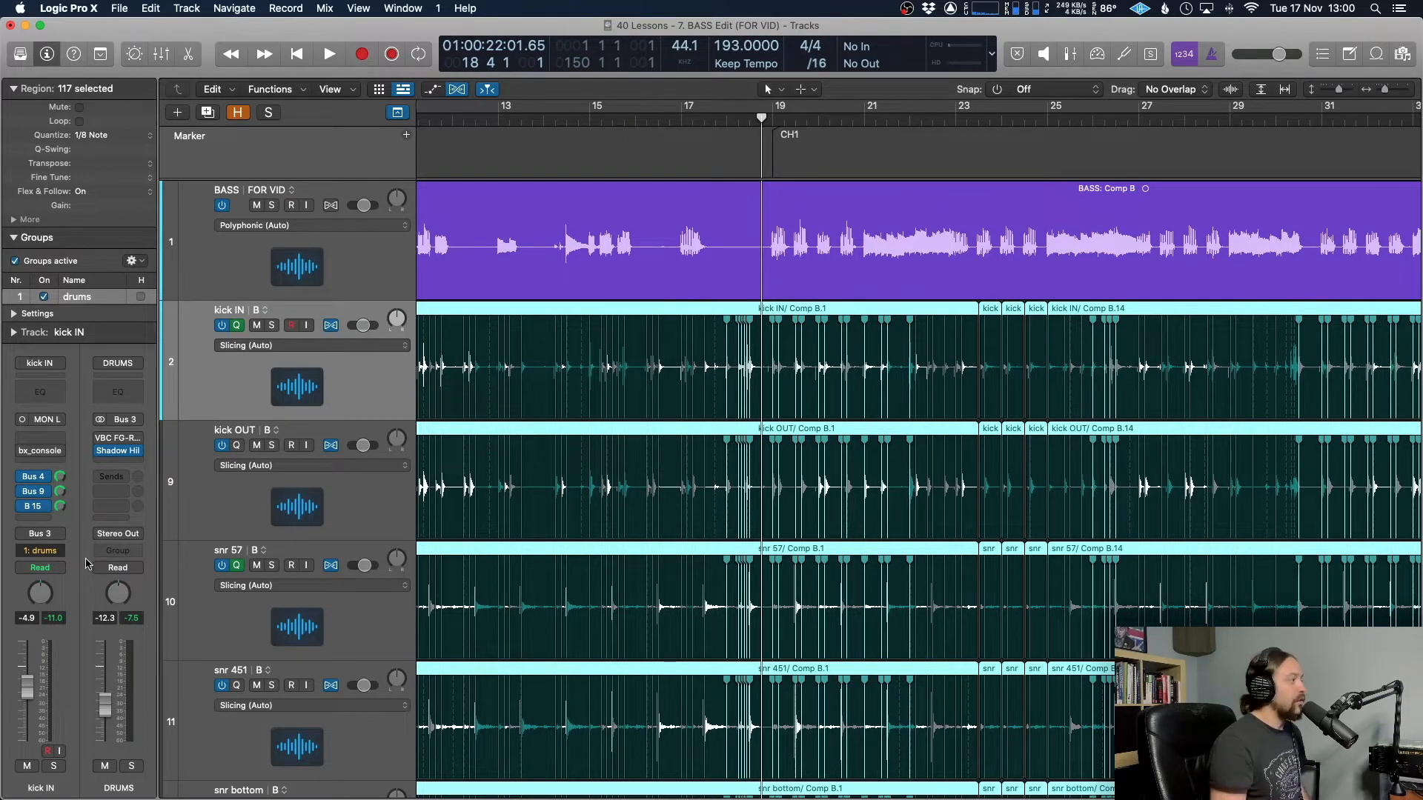
# - Turn off the track groups and set the kick IN track as the groove track
pyautogui.press('g')
pyautogui.click(351, 376)
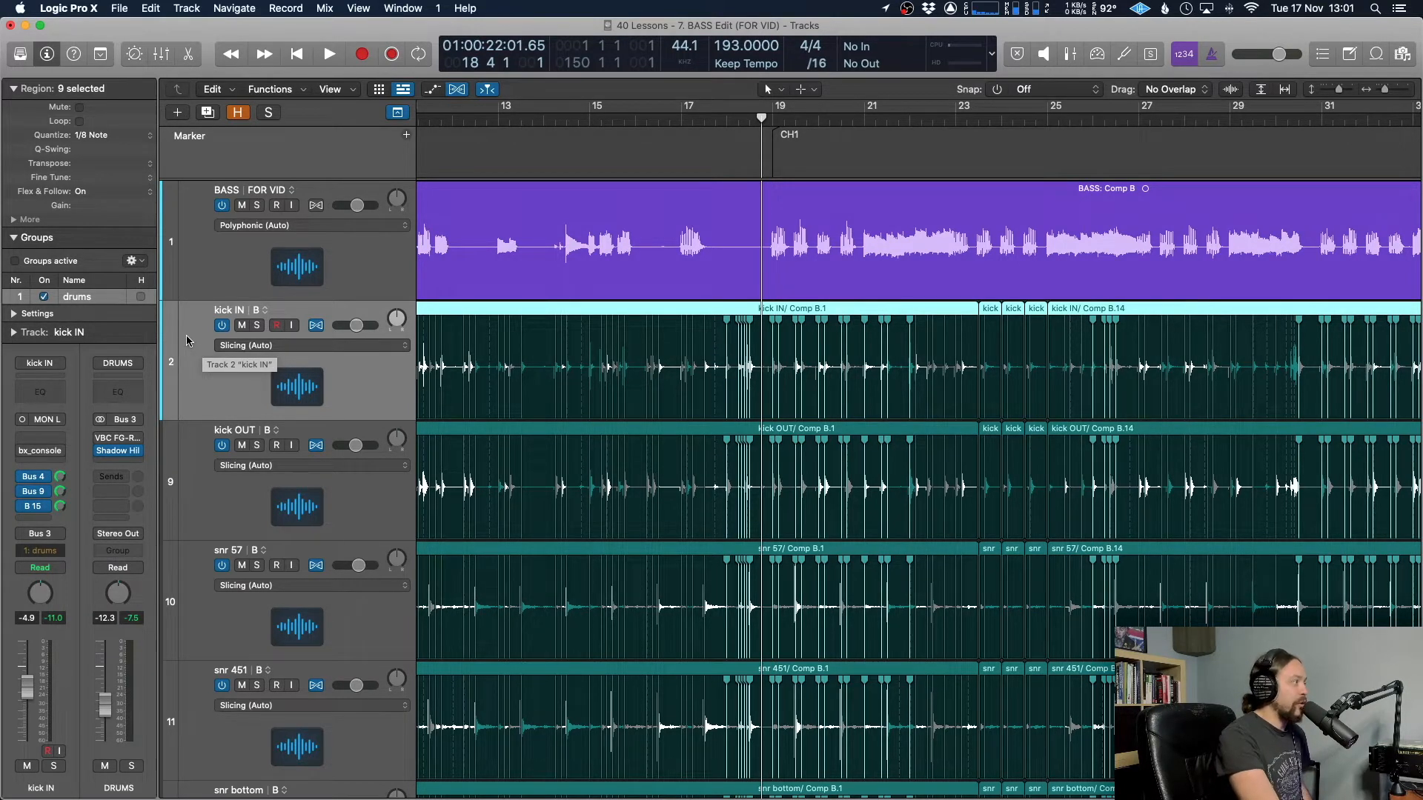
pyautogui.moveTo(172, 341)
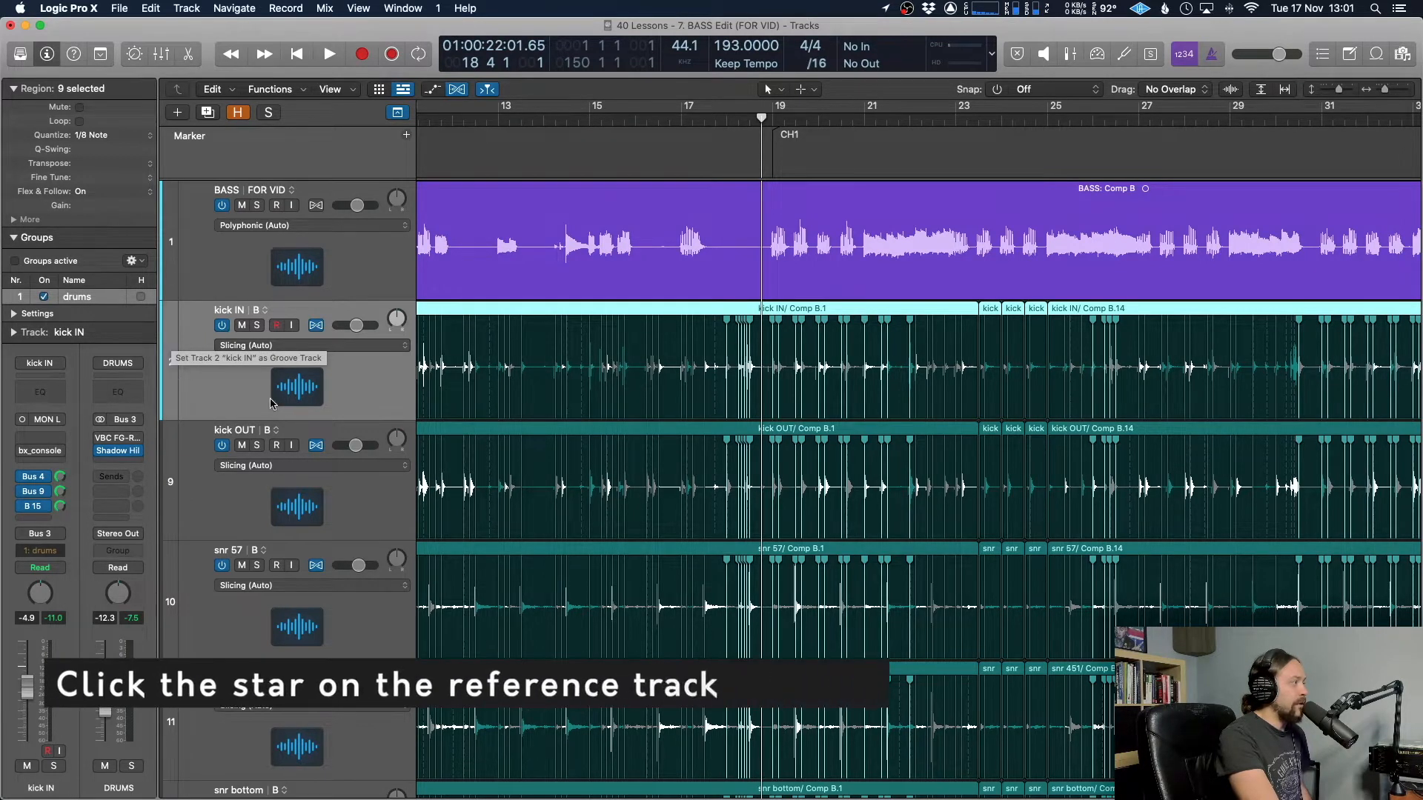
pyautogui.click(170, 362)
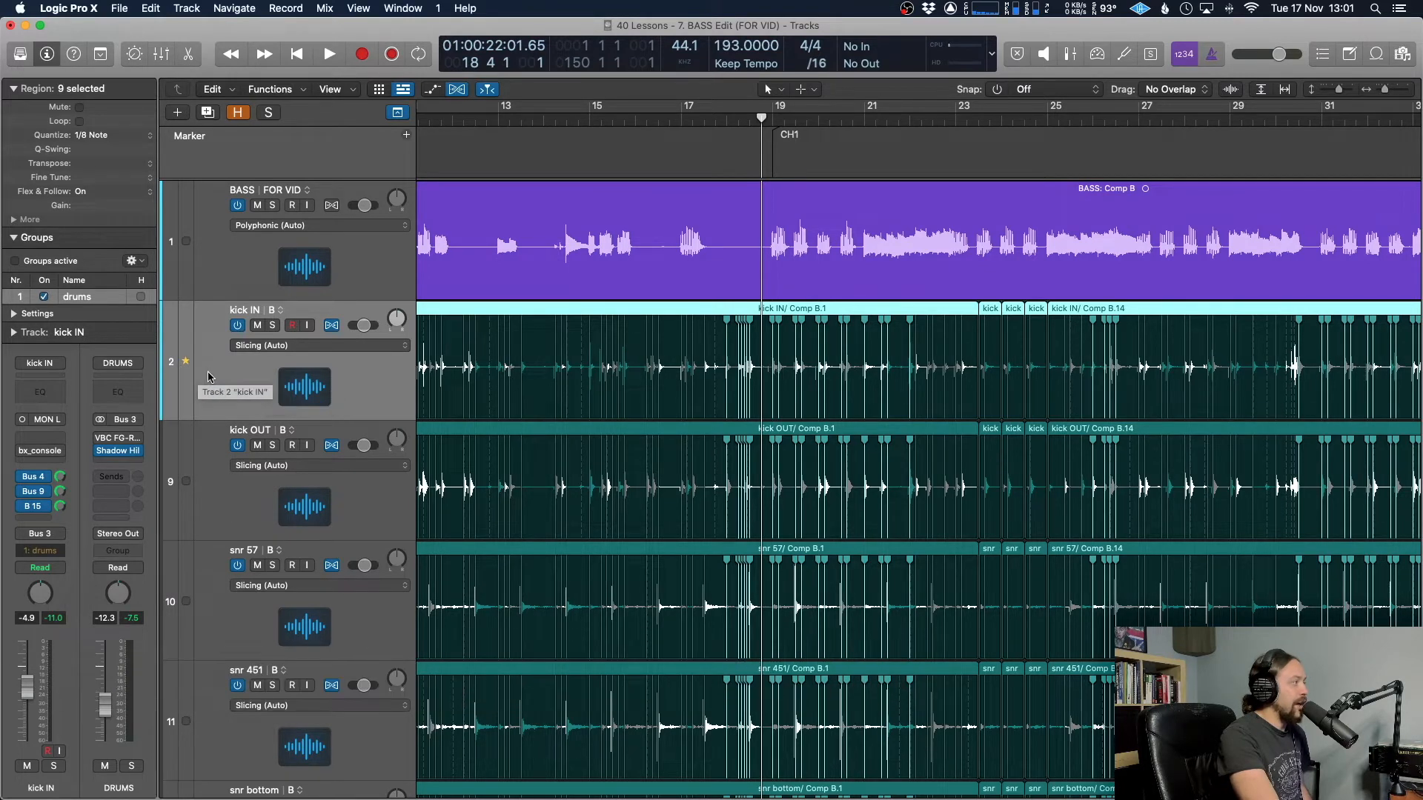
# - Enable Flex on the BASS track, keeping the automatic Polyphonic mode
pyautogui.click(318, 240)
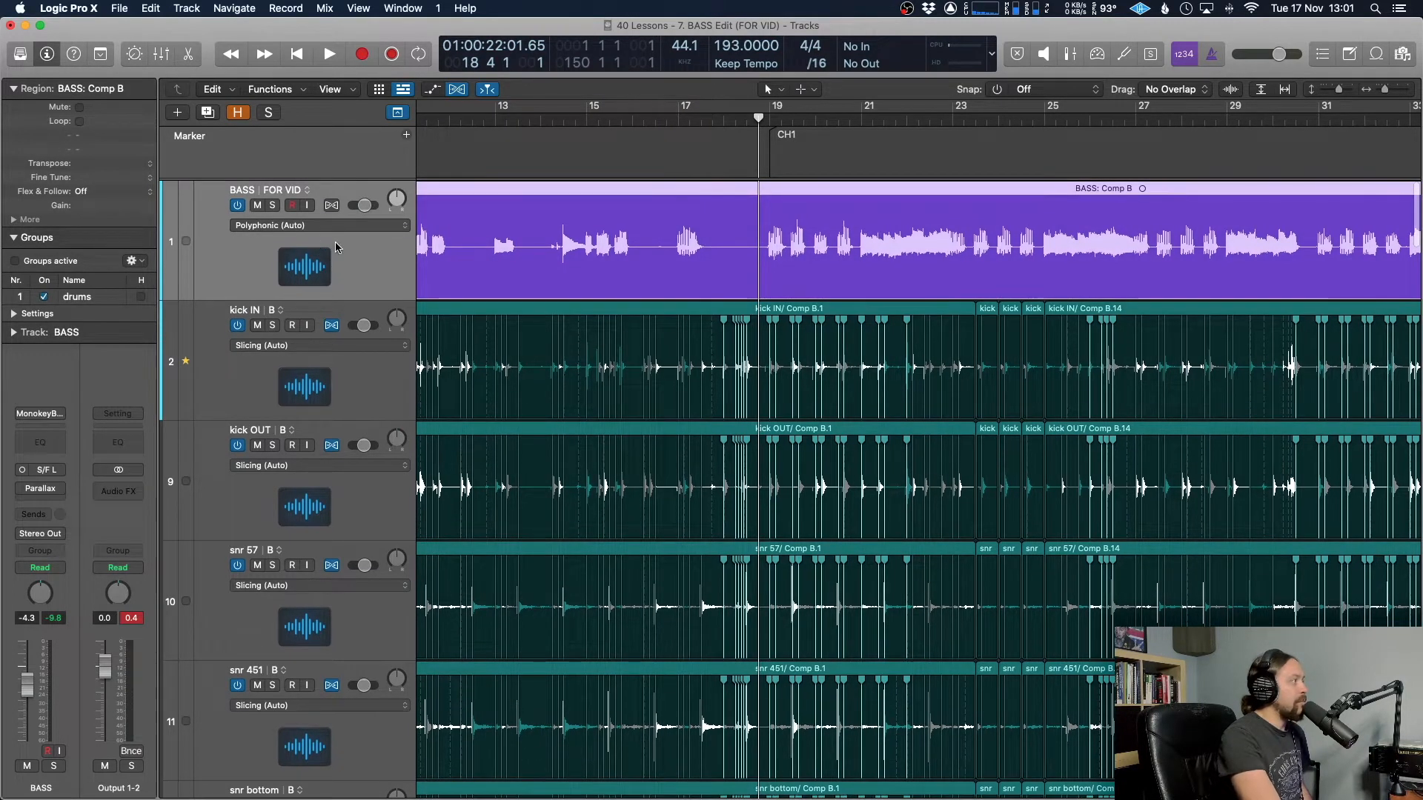
pyautogui.hscroll(1, 337, 211)
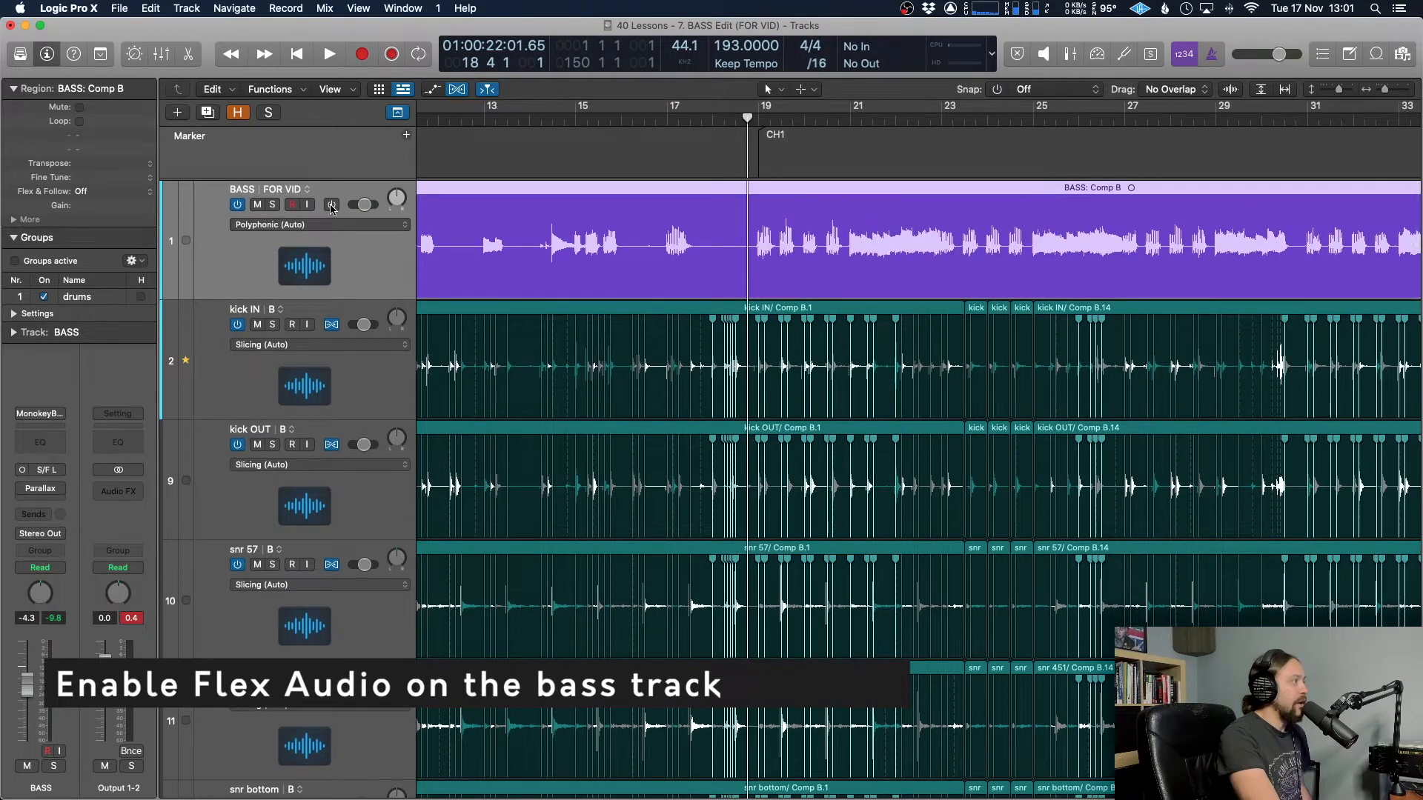
pyautogui.click(331, 205)
pyautogui.click(328, 227)
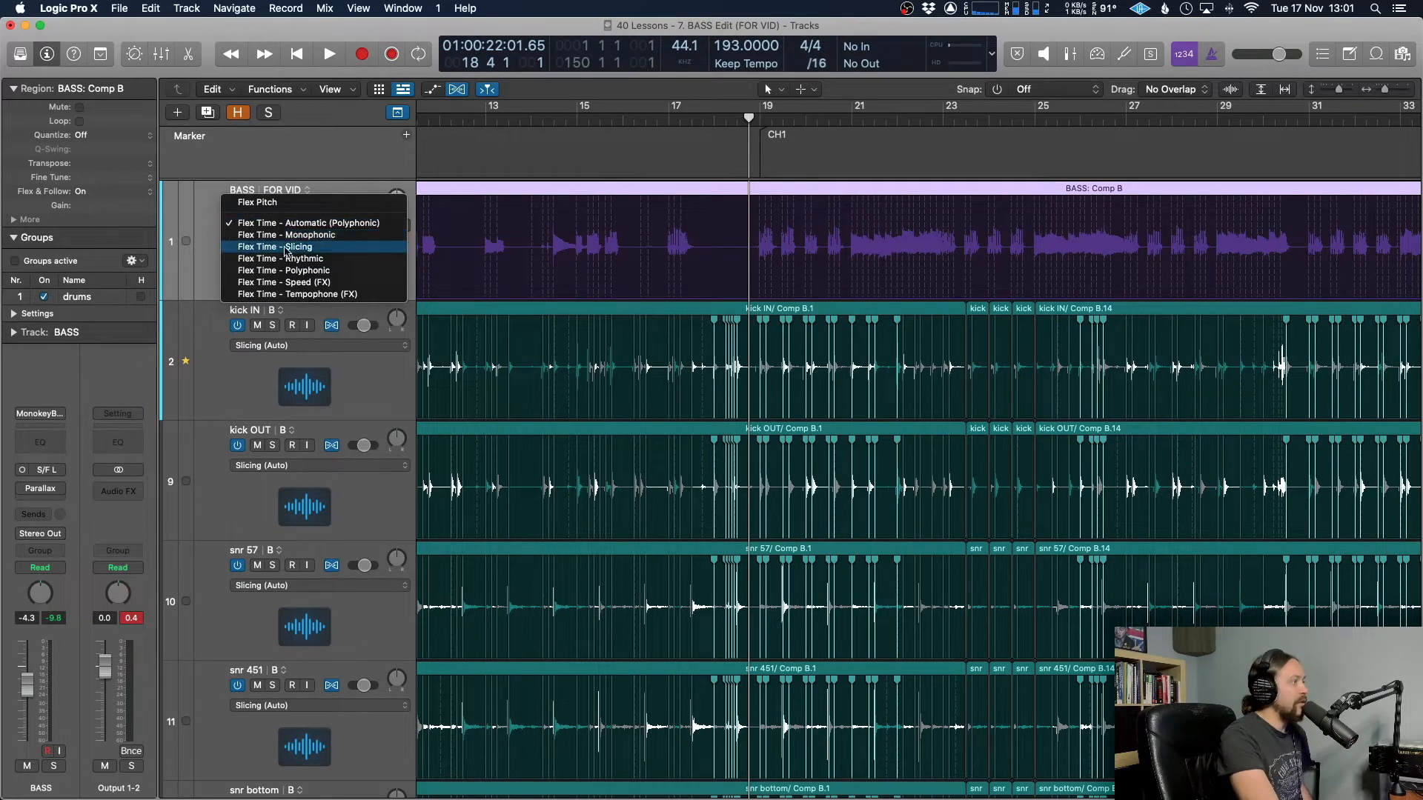
pyautogui.click(206, 207)
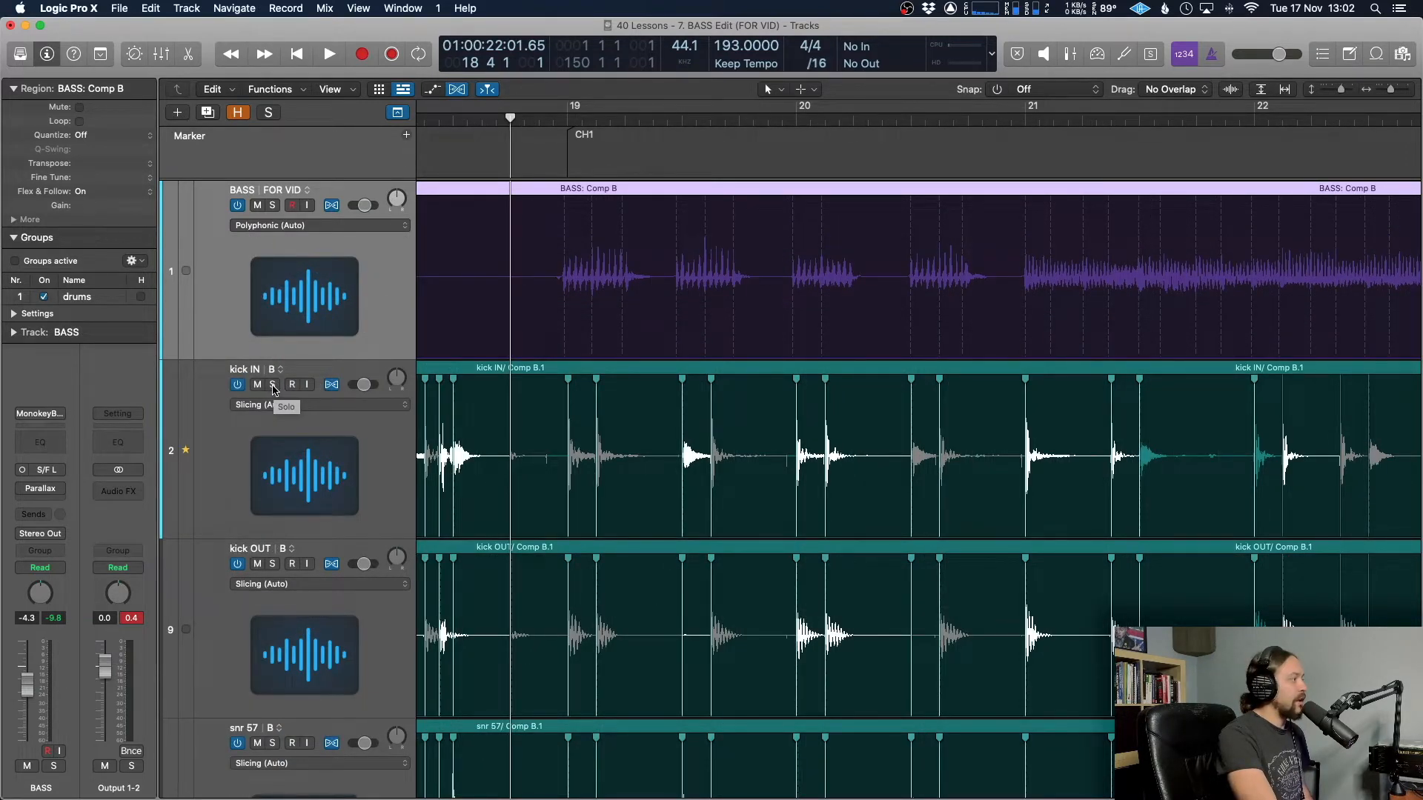
# - Solo the BASS and kick IN tracks and play them together from just before the CH1 marker
pyautogui.click(273, 390)
pyautogui.press('space')
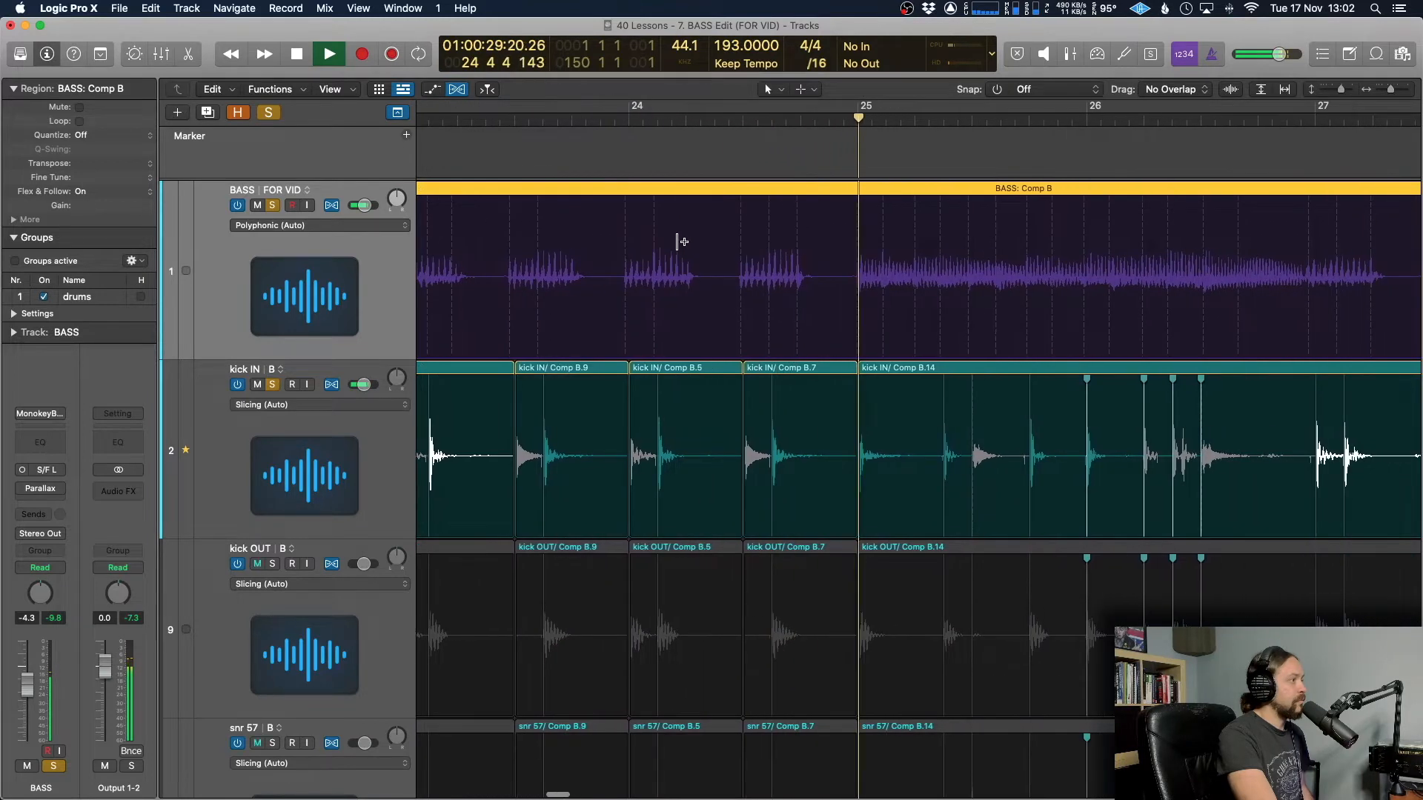
pyautogui.press('space')
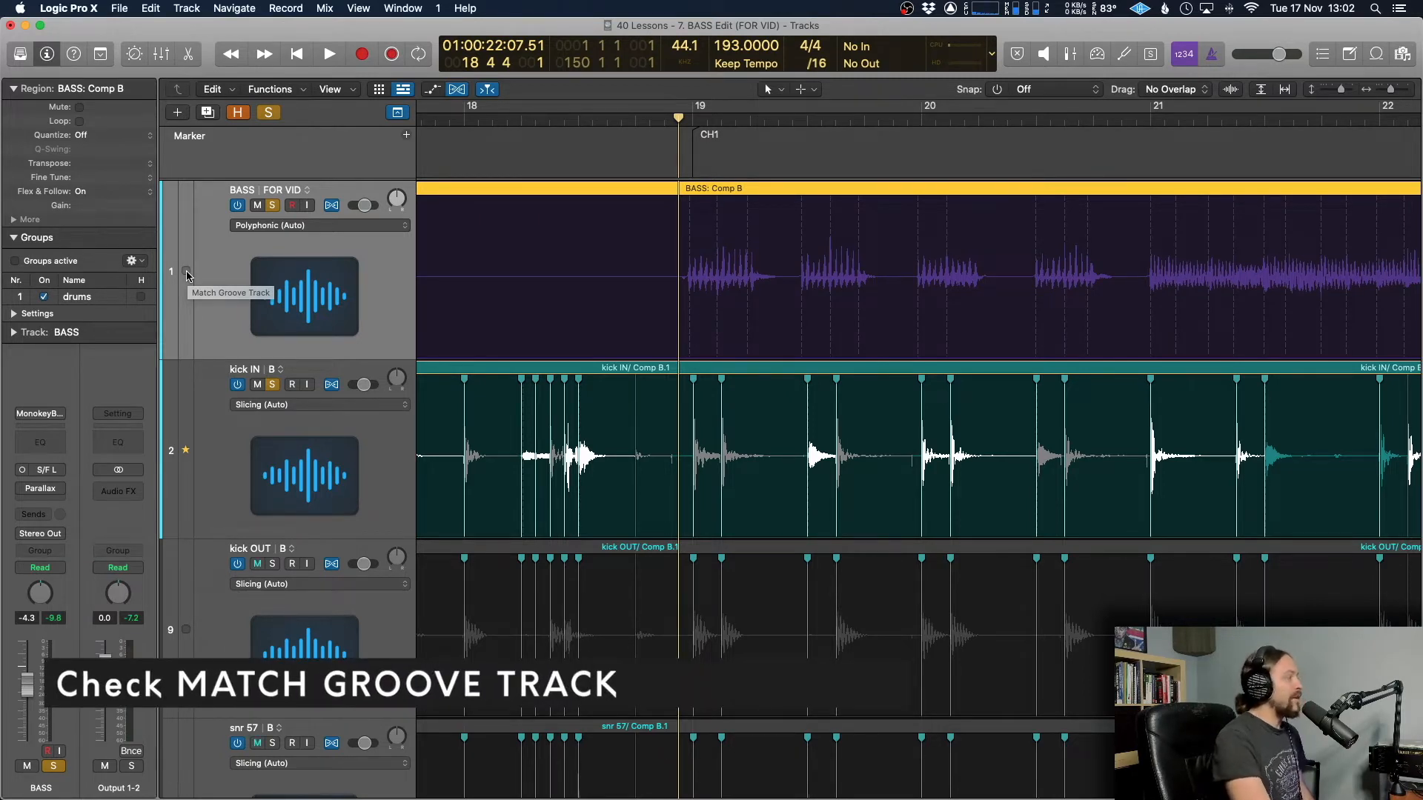
# - Make the BASS track match the kick IN groove track and play the result from just before CH1
pyautogui.click(187, 272)
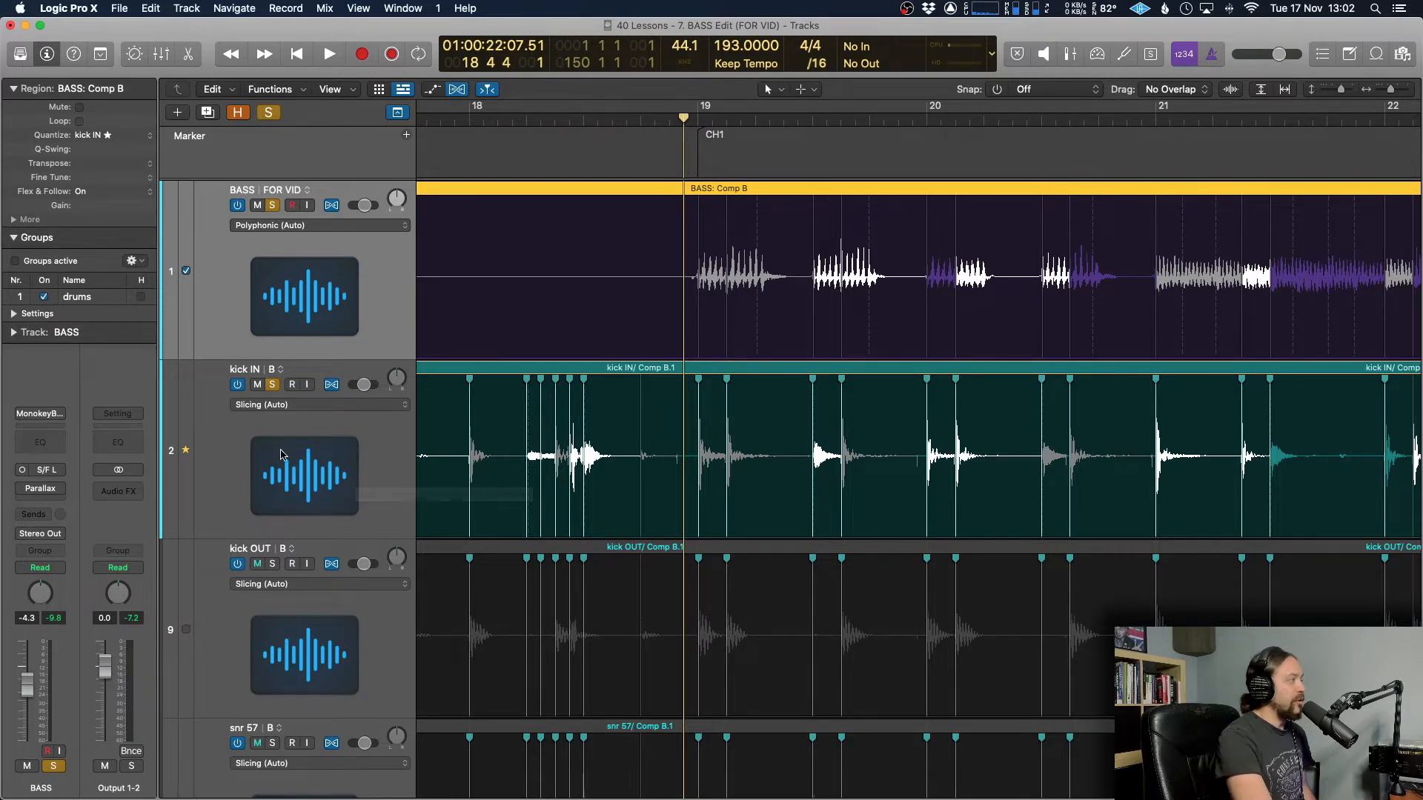
pyautogui.press('space')
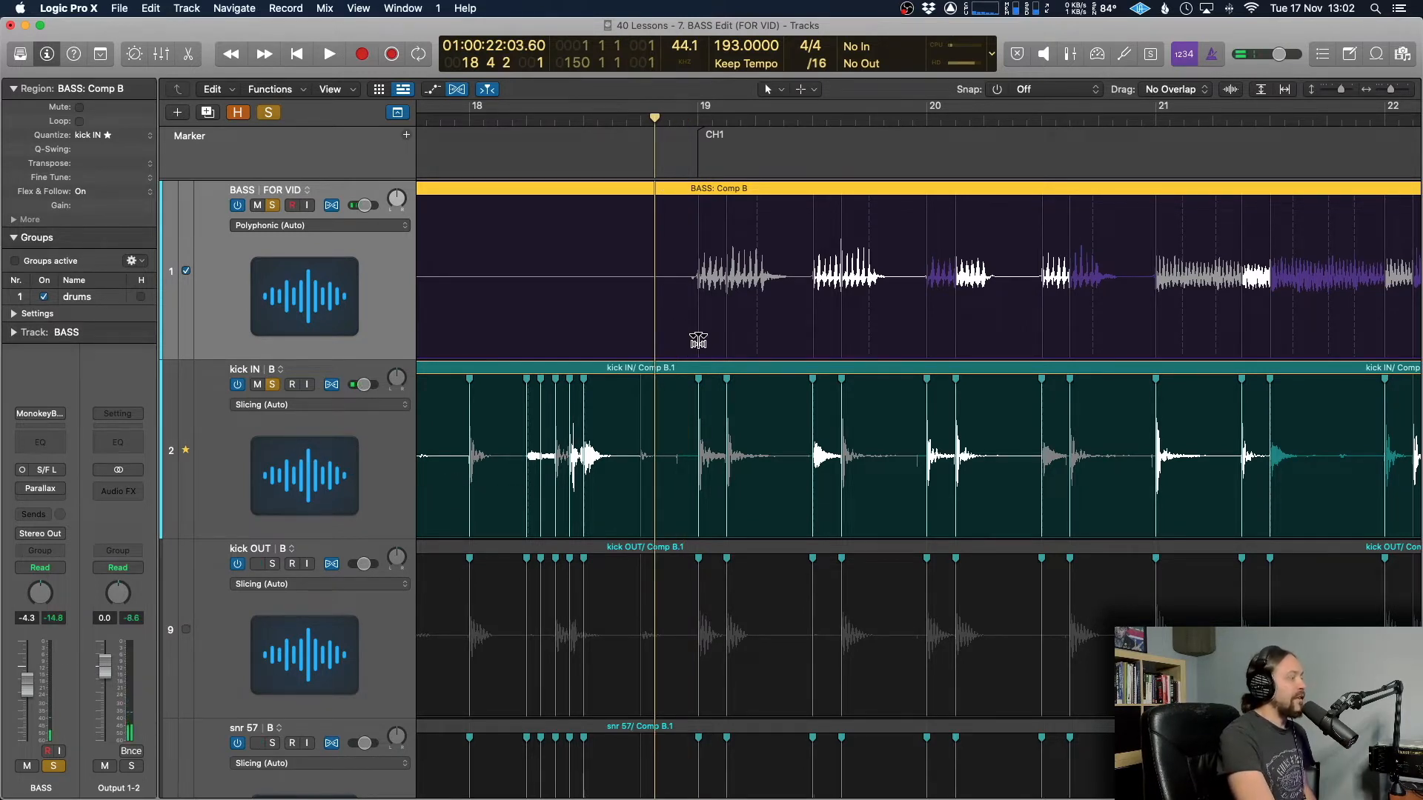
pyautogui.moveTo(729, 388)
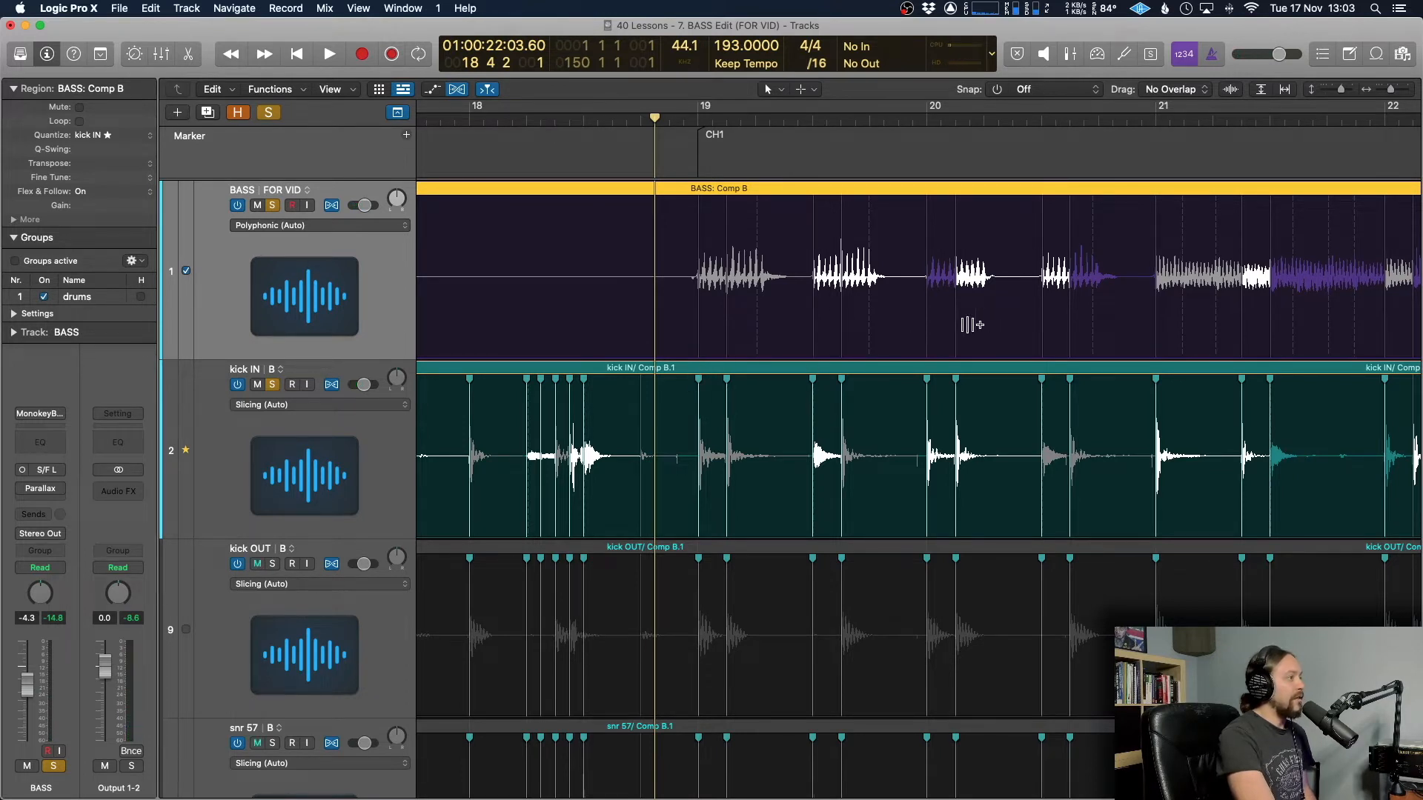
pyautogui.hscroll(3, 1034, 321)
pyautogui.hscroll(2, 1034, 320)
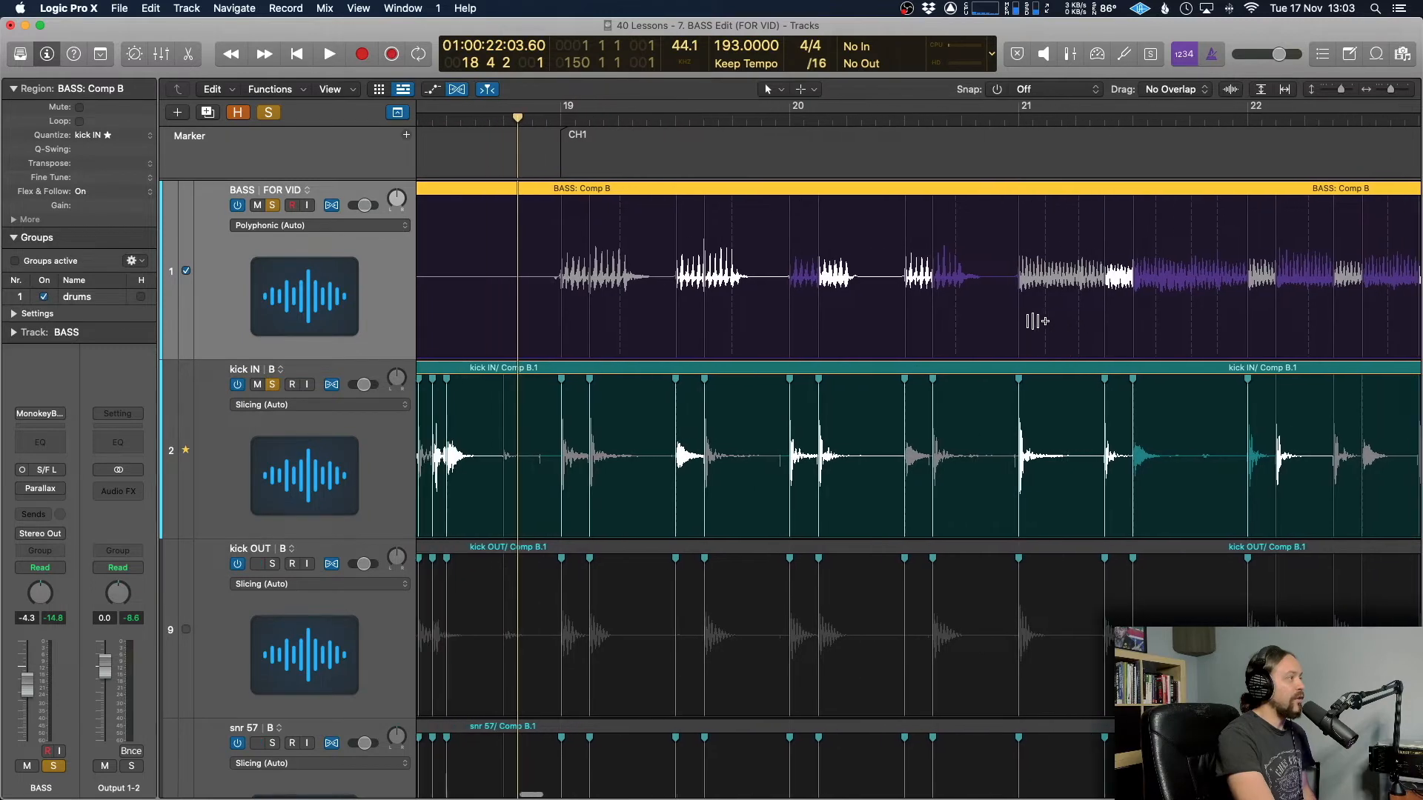
pyautogui.doubleClick(509, 123)
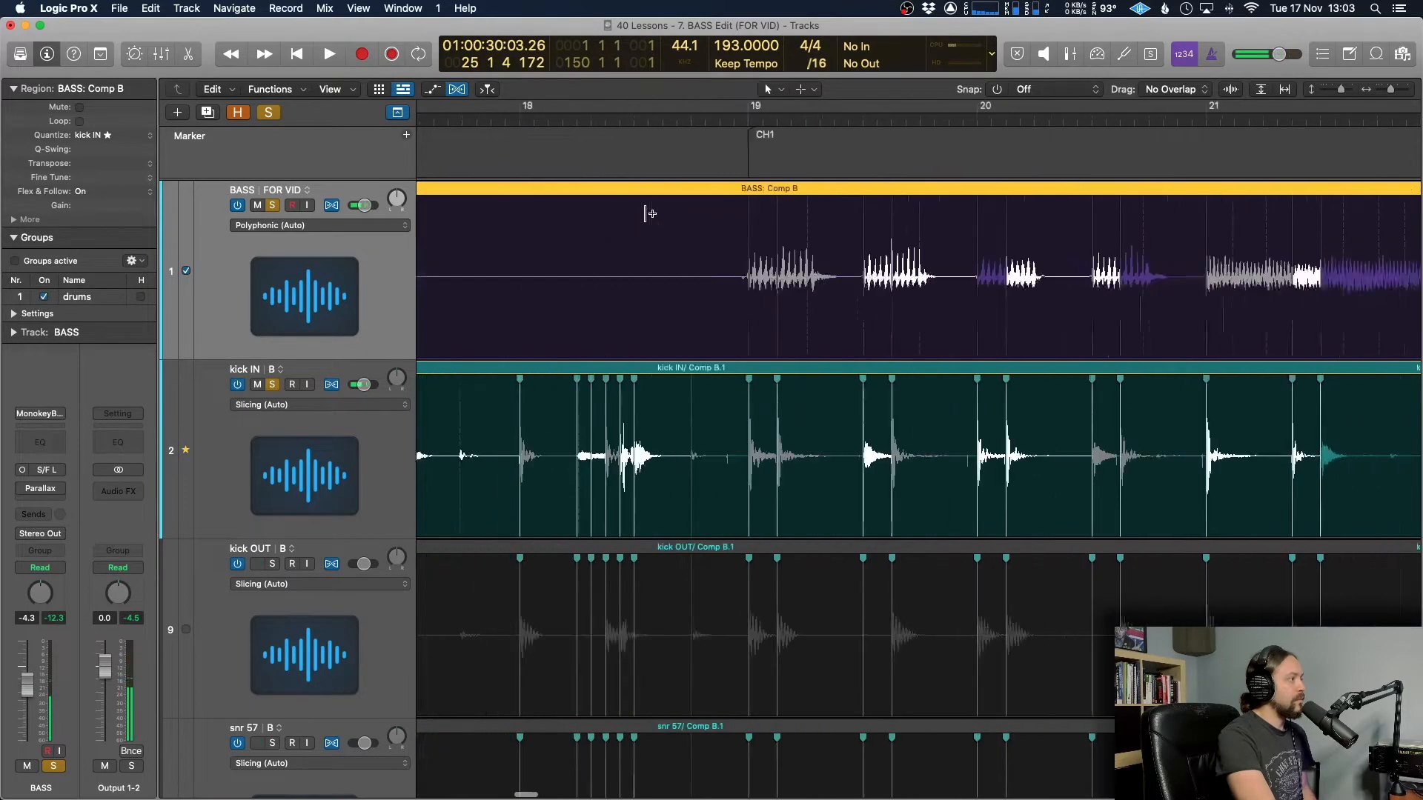
pyautogui.press('space')
# - Switch groove matching on the BASS track off and on twice to compare the waveform positions
pyautogui.click(187, 272)
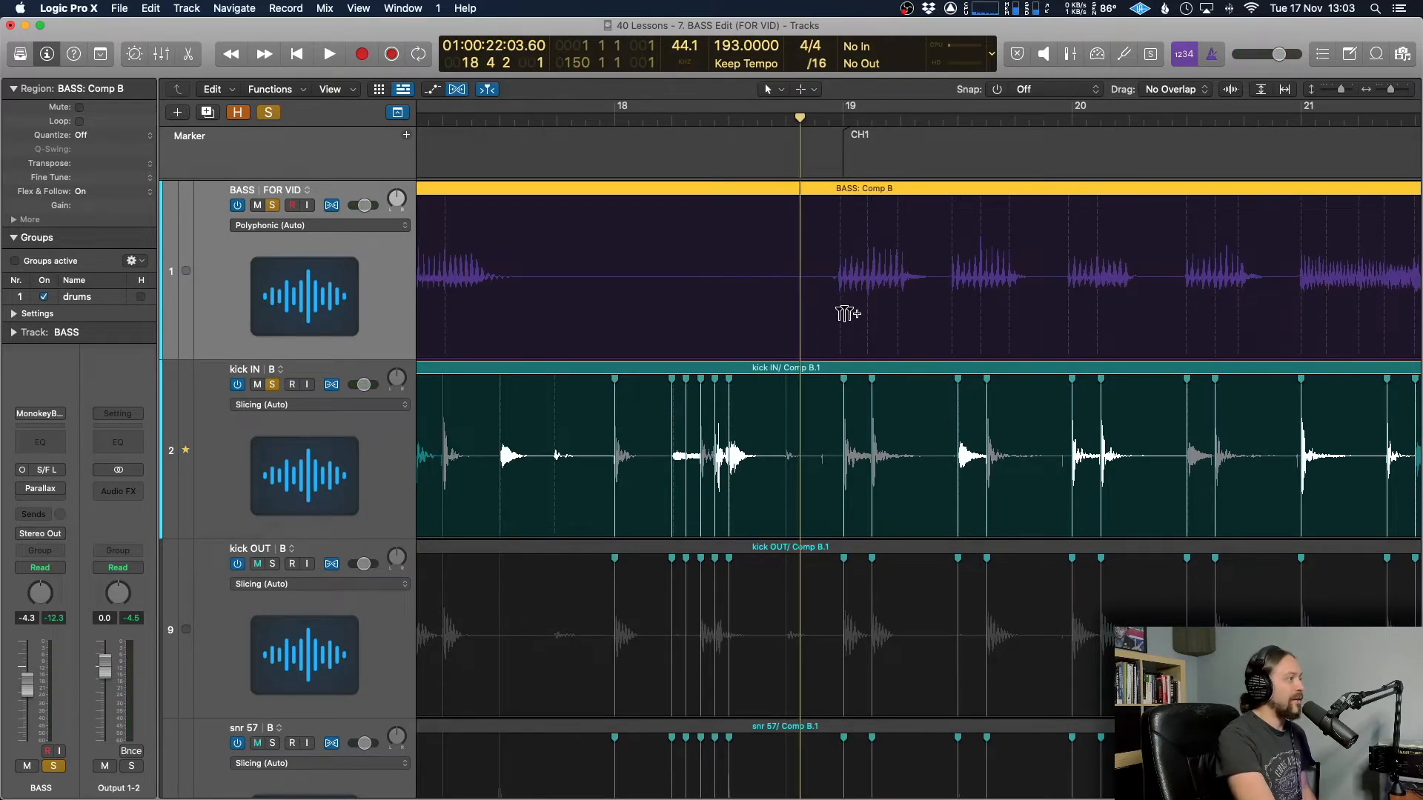
pyautogui.click(187, 272)
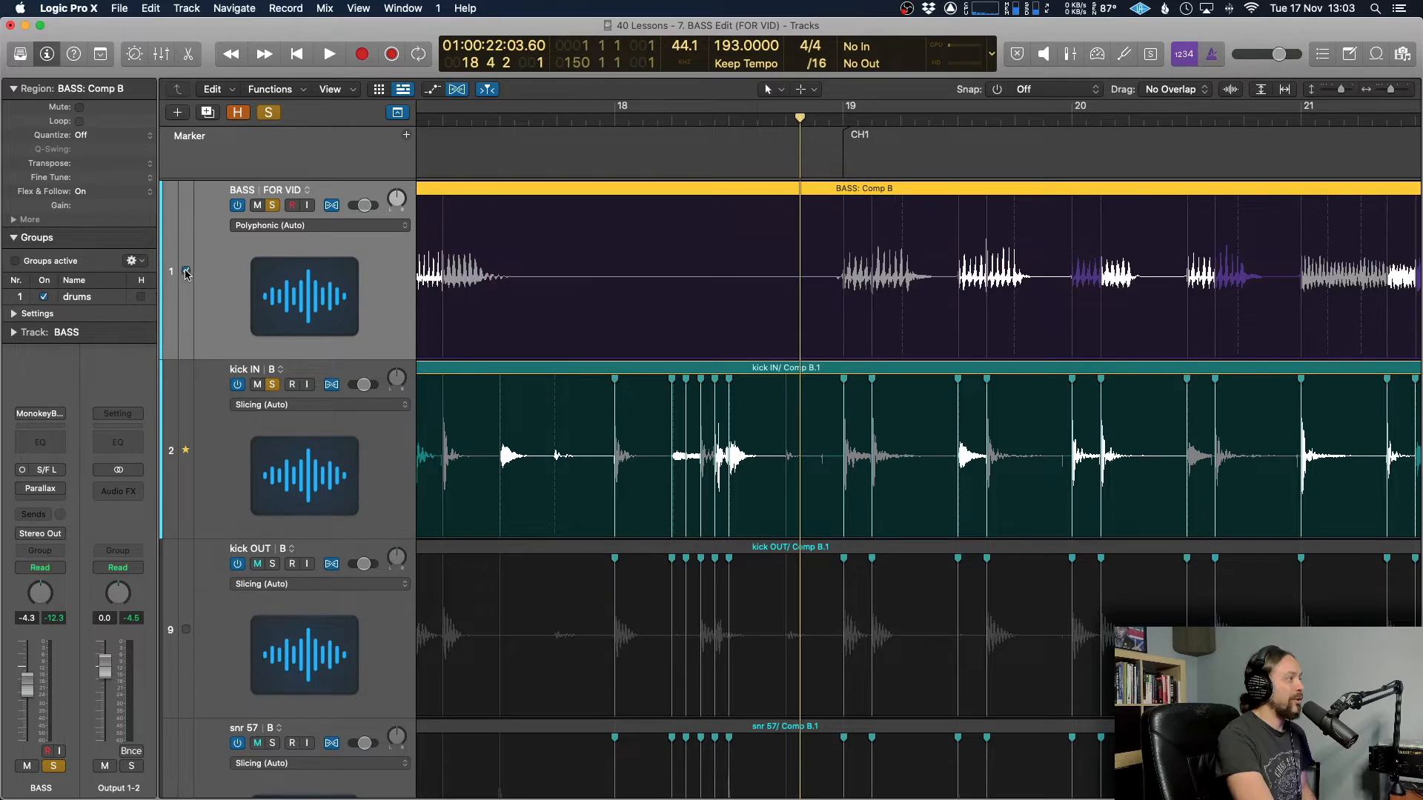
pyautogui.click(186, 273)
pyautogui.click(185, 273)
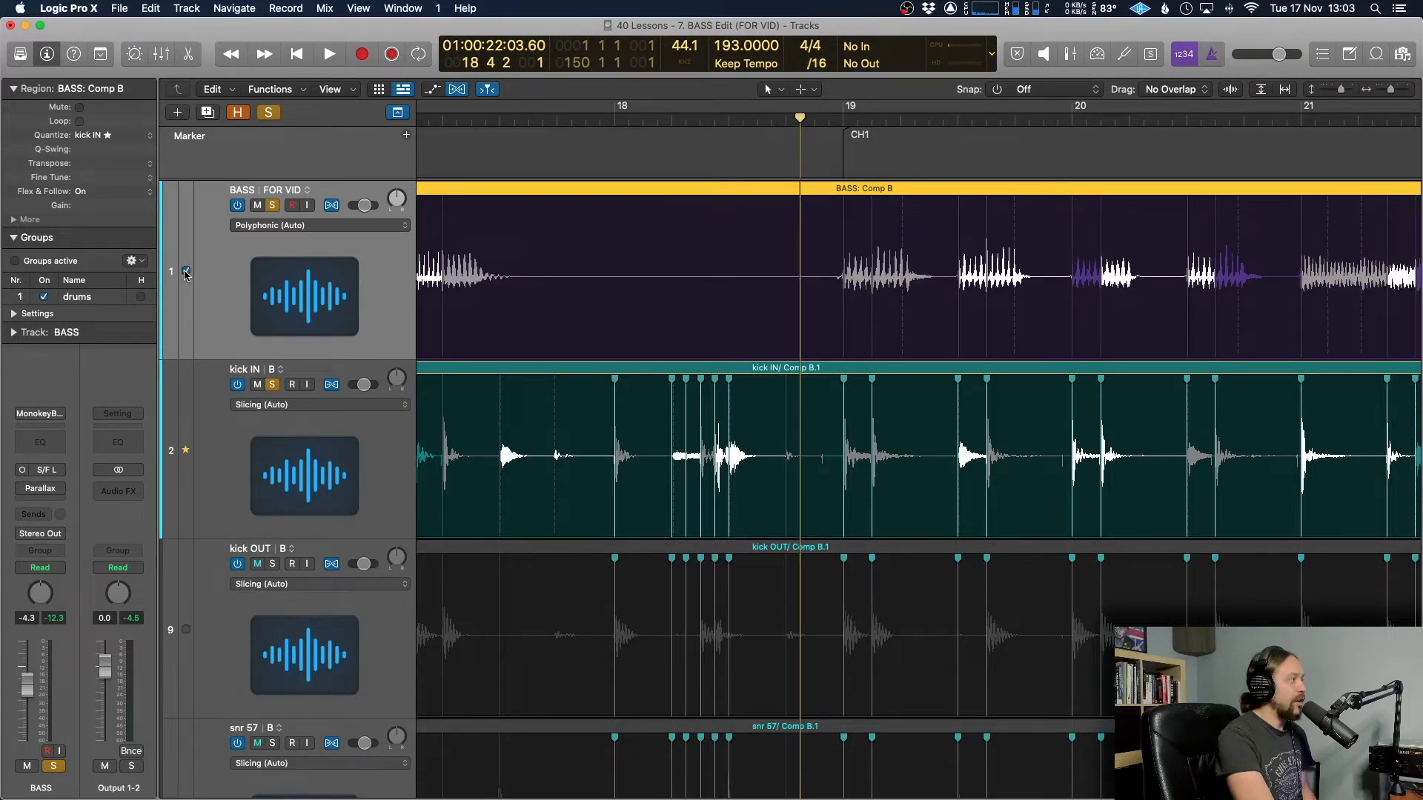
# - Play the start of CH1 with the BASS track's groove matching off and with it on
pyautogui.click(186, 272)
pyautogui.press('space')
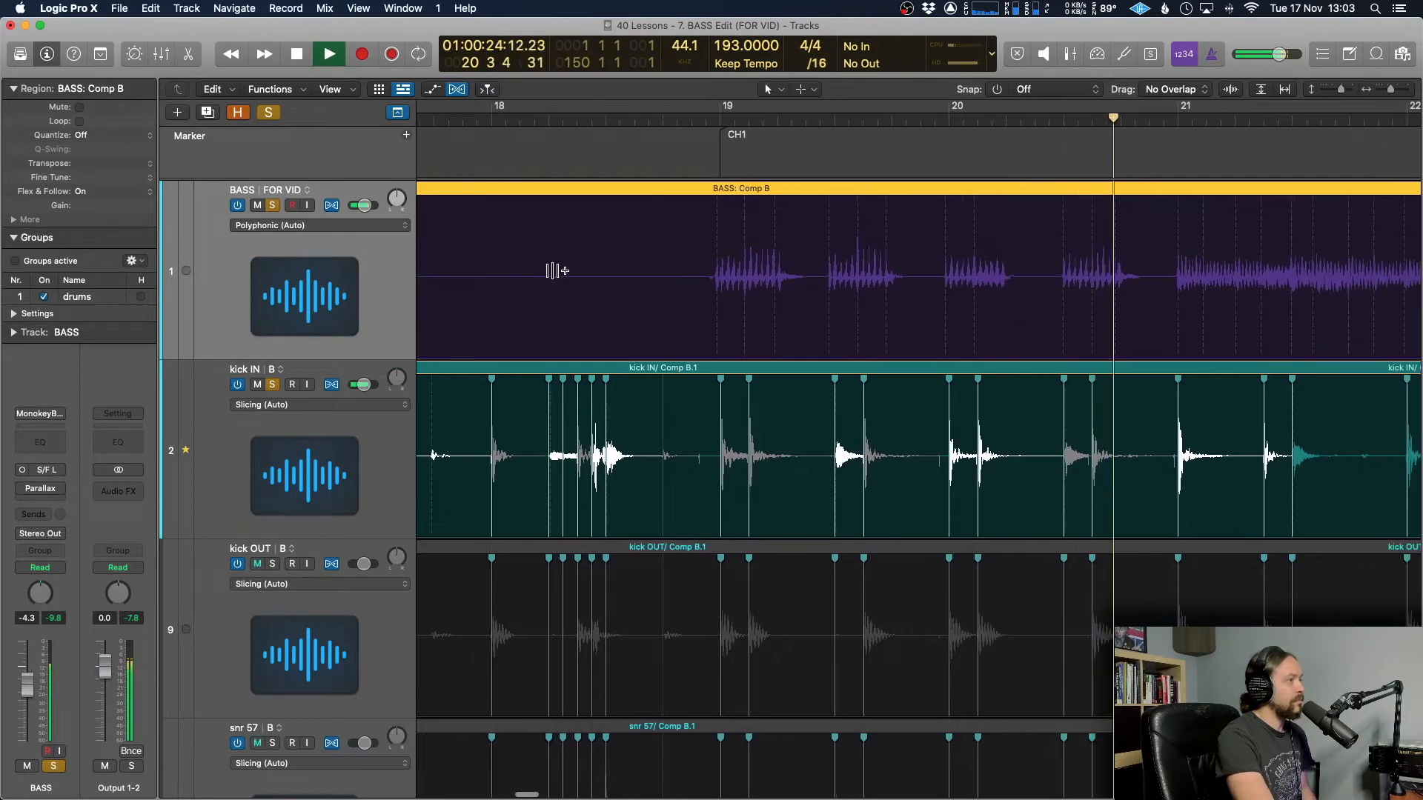
pyautogui.press('space')
pyautogui.hscroll(-2, 555, 270)
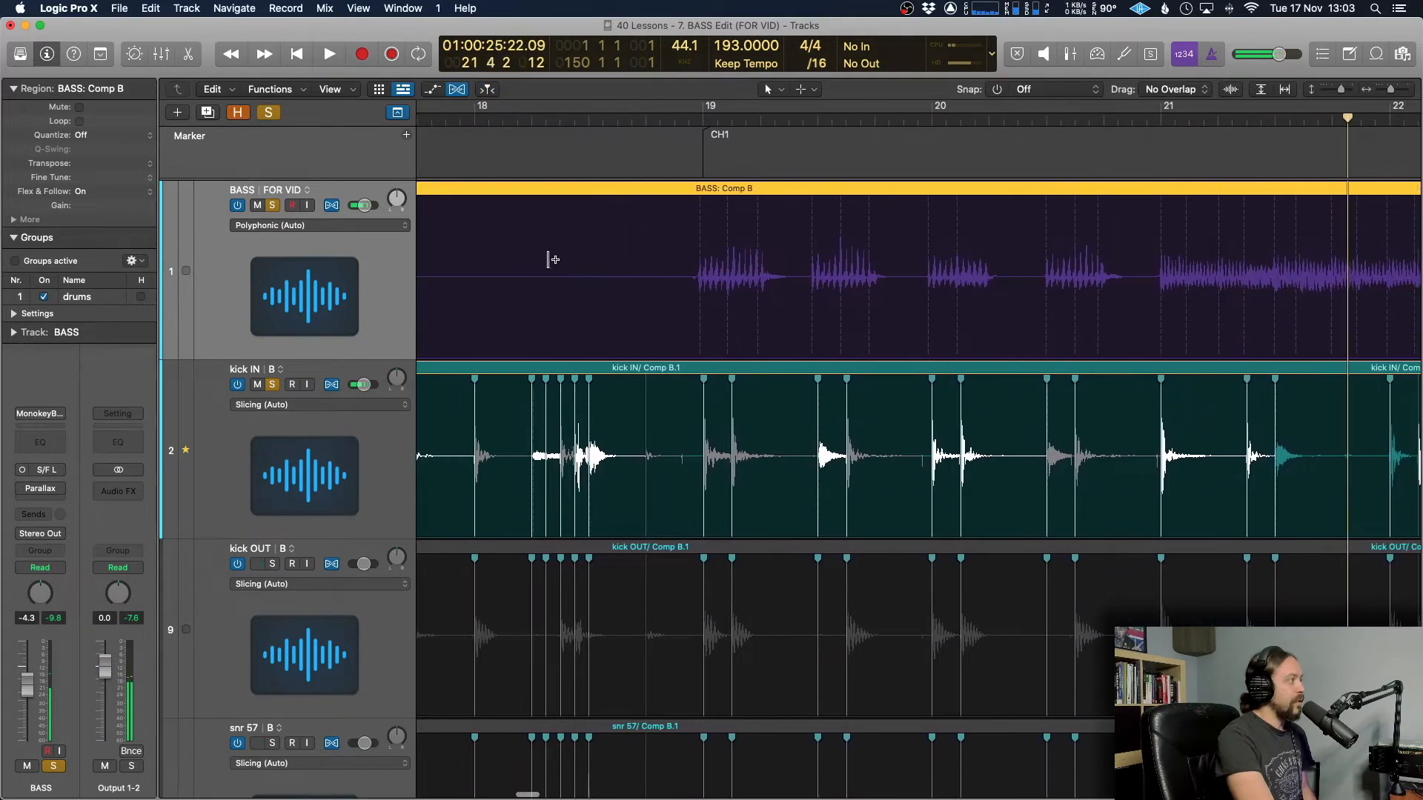
pyautogui.press('space')
pyautogui.click(186, 270)
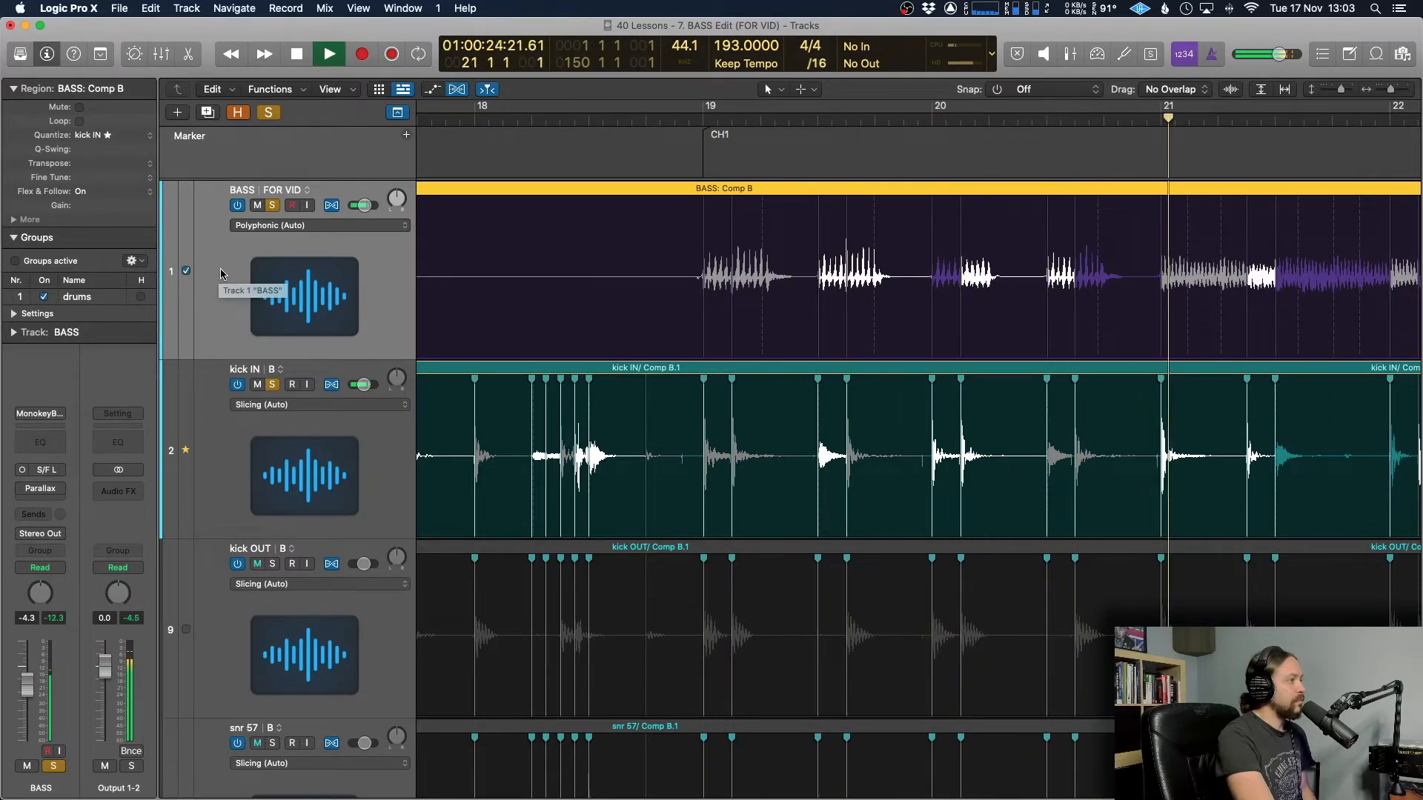
pyautogui.press('space')
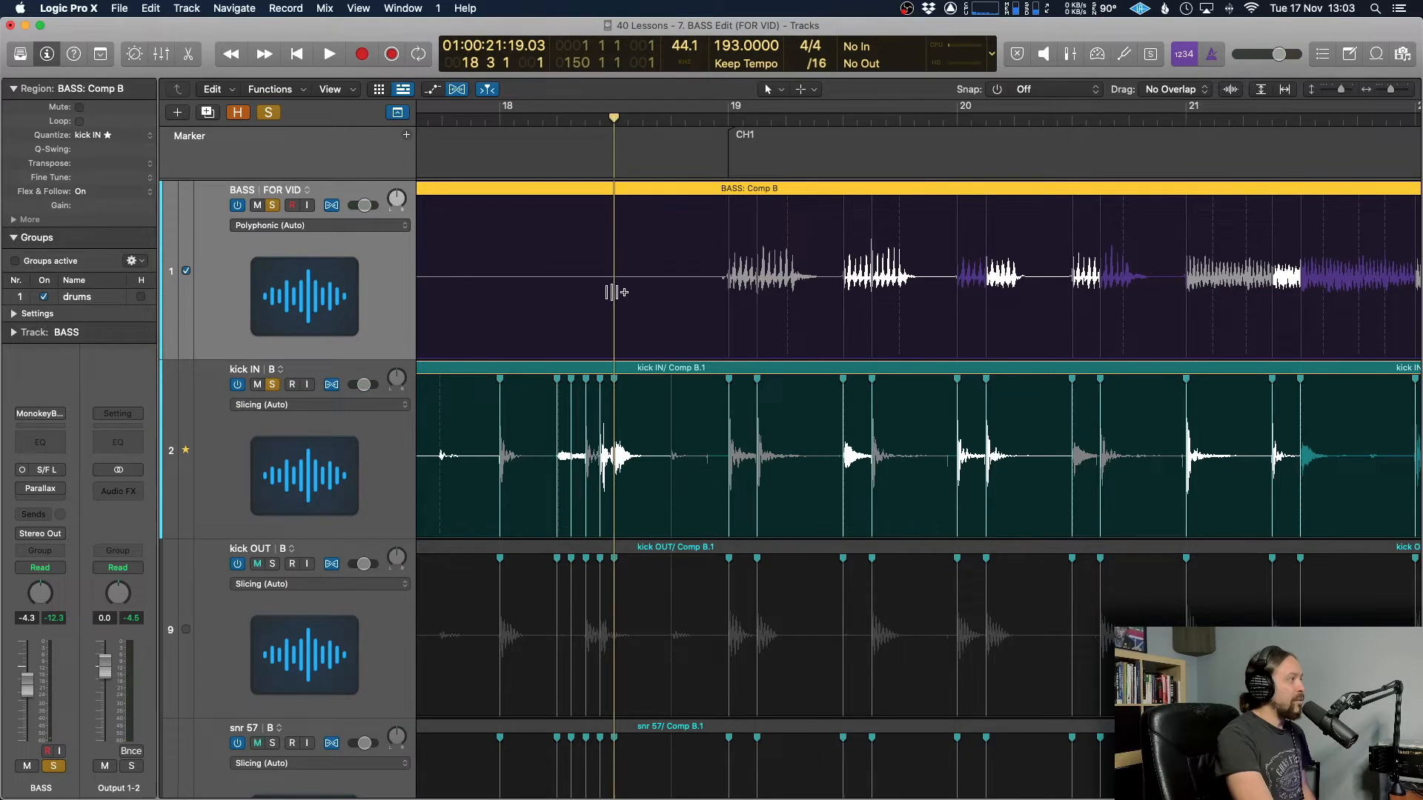
# - Compare the bass and kick again by playing unmatched, re-enabling Match Groove Track, and playing through to bar 24
pyautogui.click(186, 272)
pyautogui.press('space')
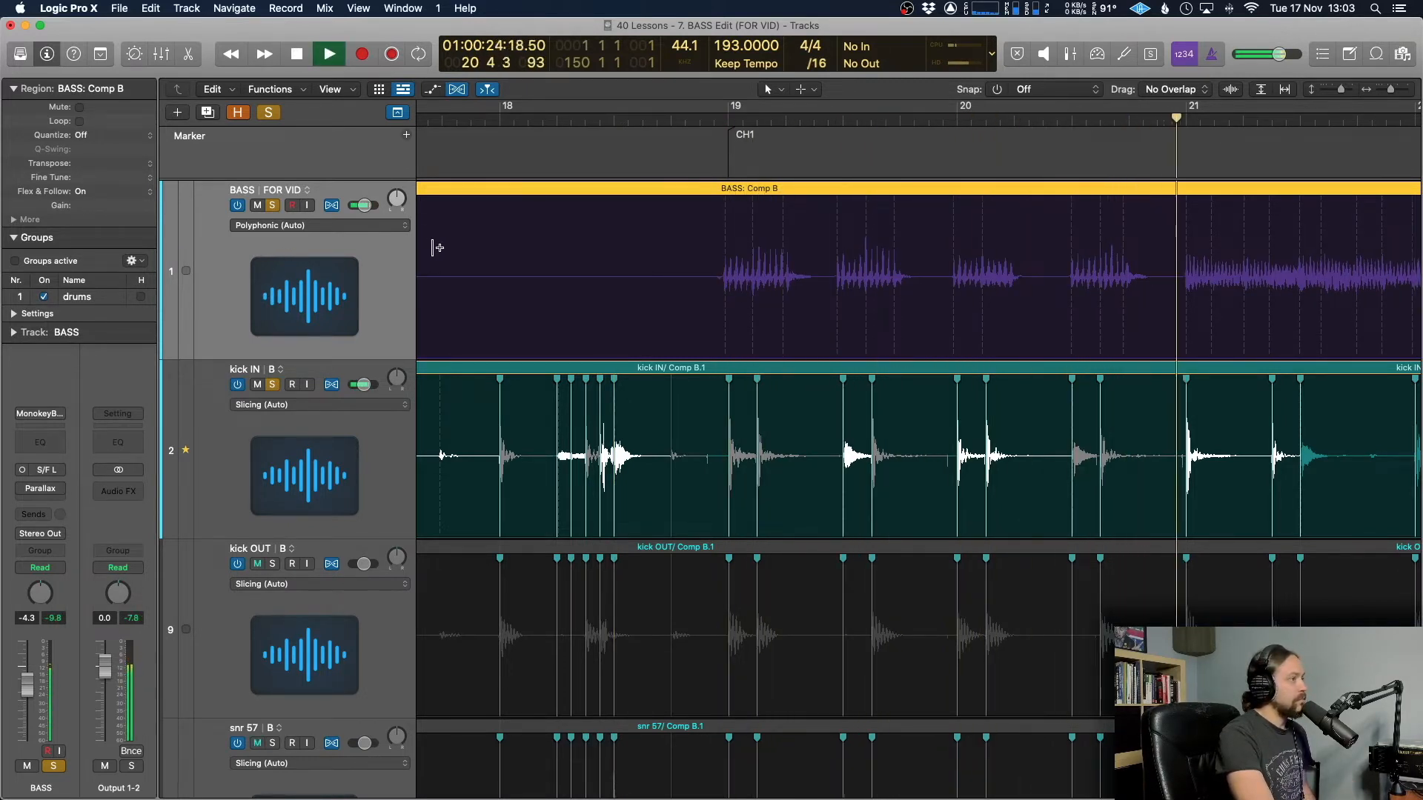
pyautogui.hscroll(-5, 585, 241)
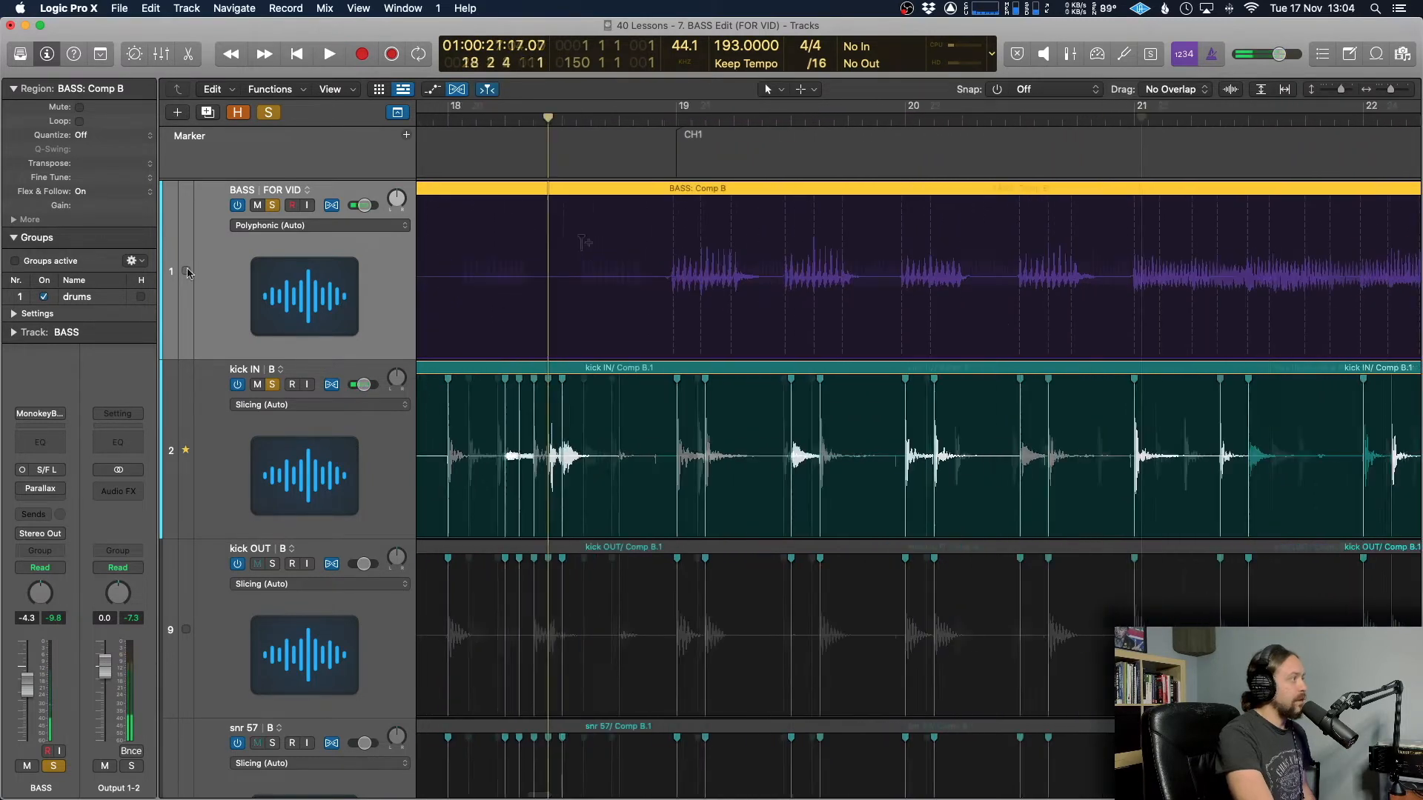
pyautogui.click(187, 273)
pyautogui.press('space')
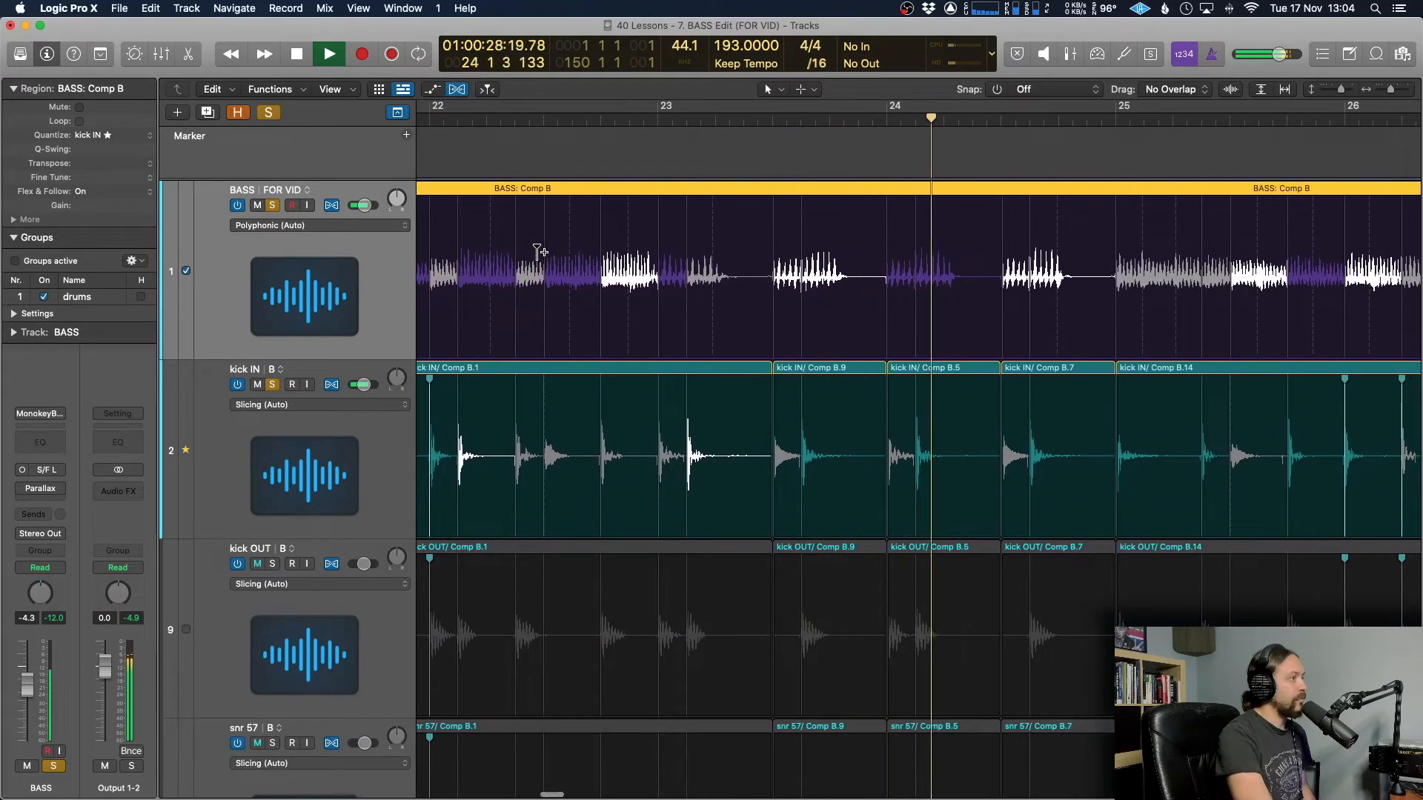
pyautogui.press('space')
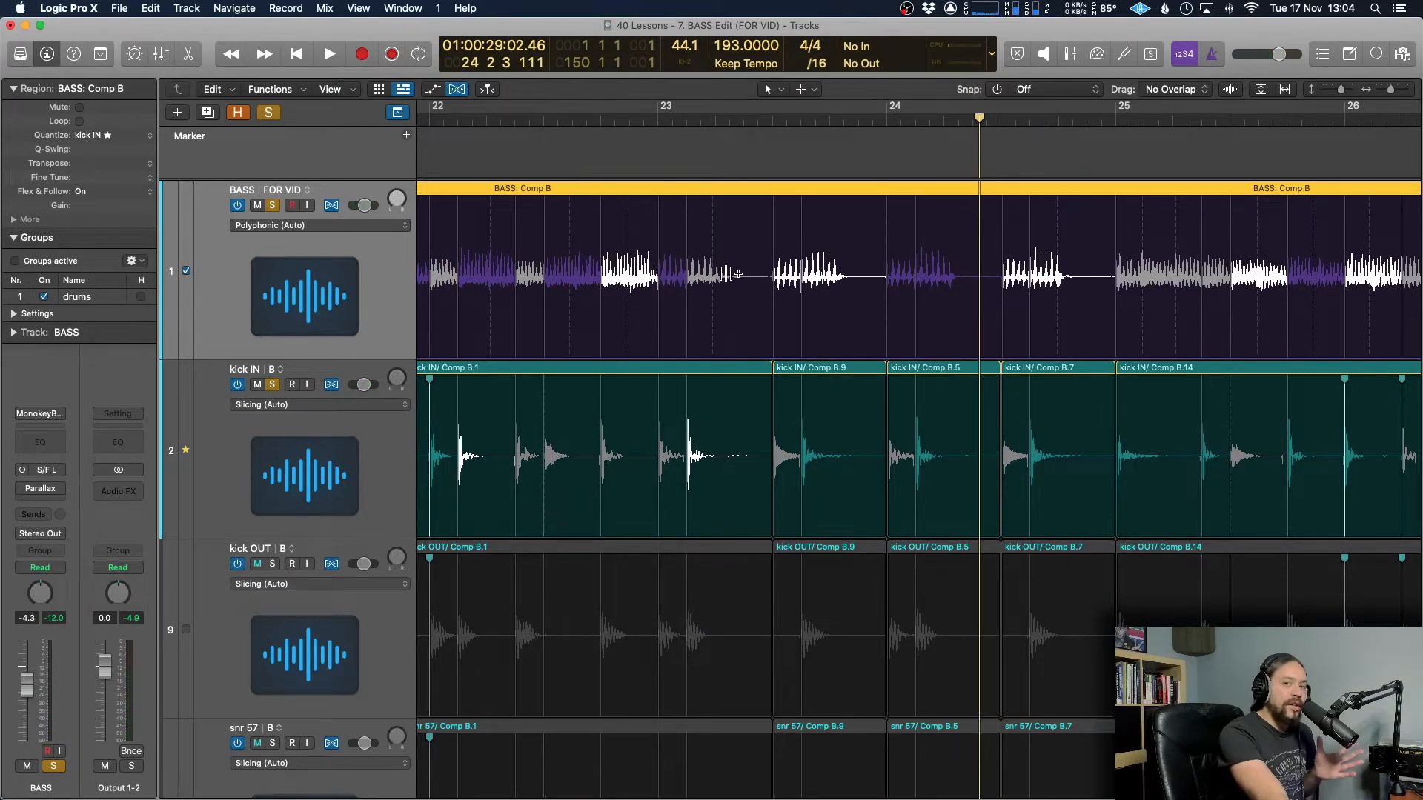
# - Place the playhead just before the CH1 marker and examine the matched bass hits against the kick IN transients
pyautogui.hscroll(1, 730, 274)
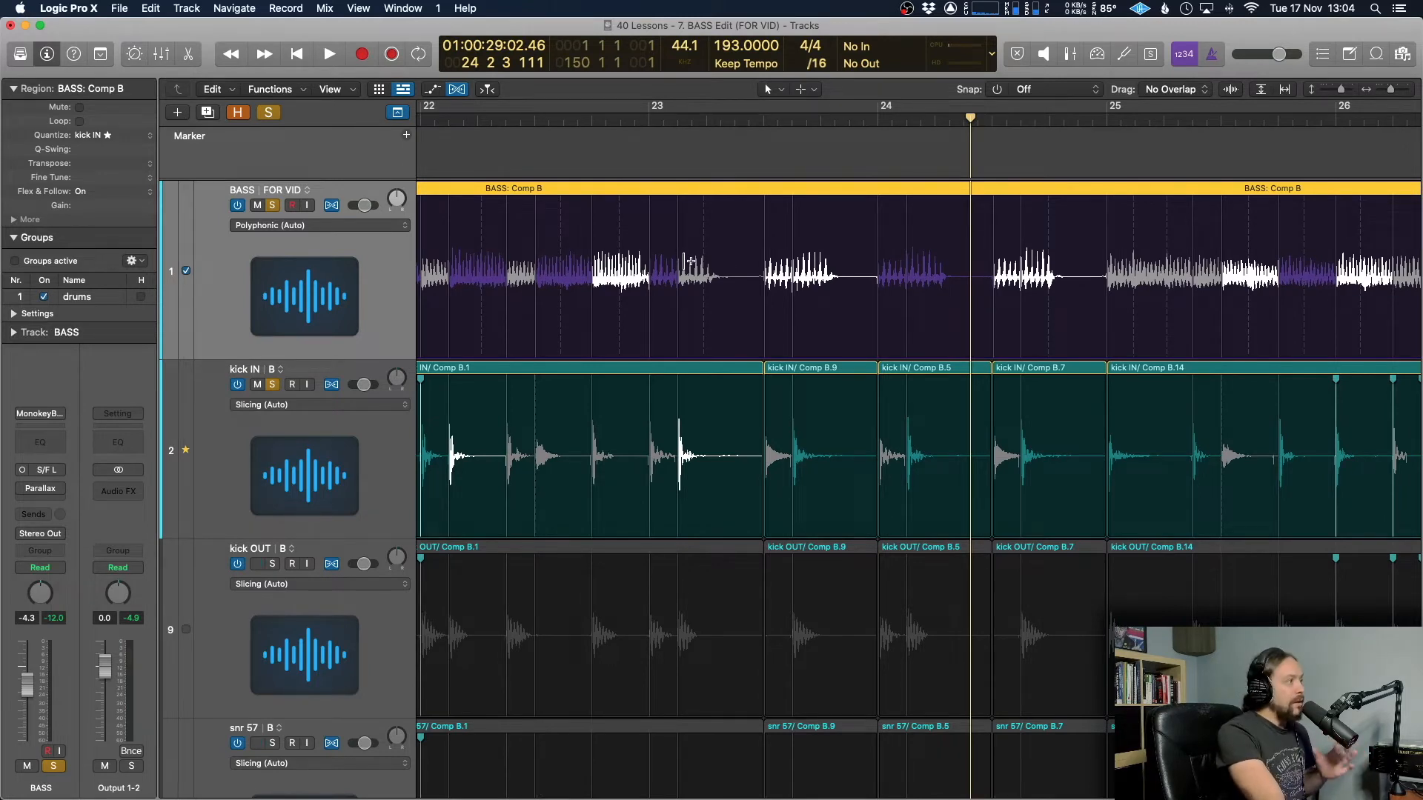
pyautogui.hscroll(-15, 689, 260)
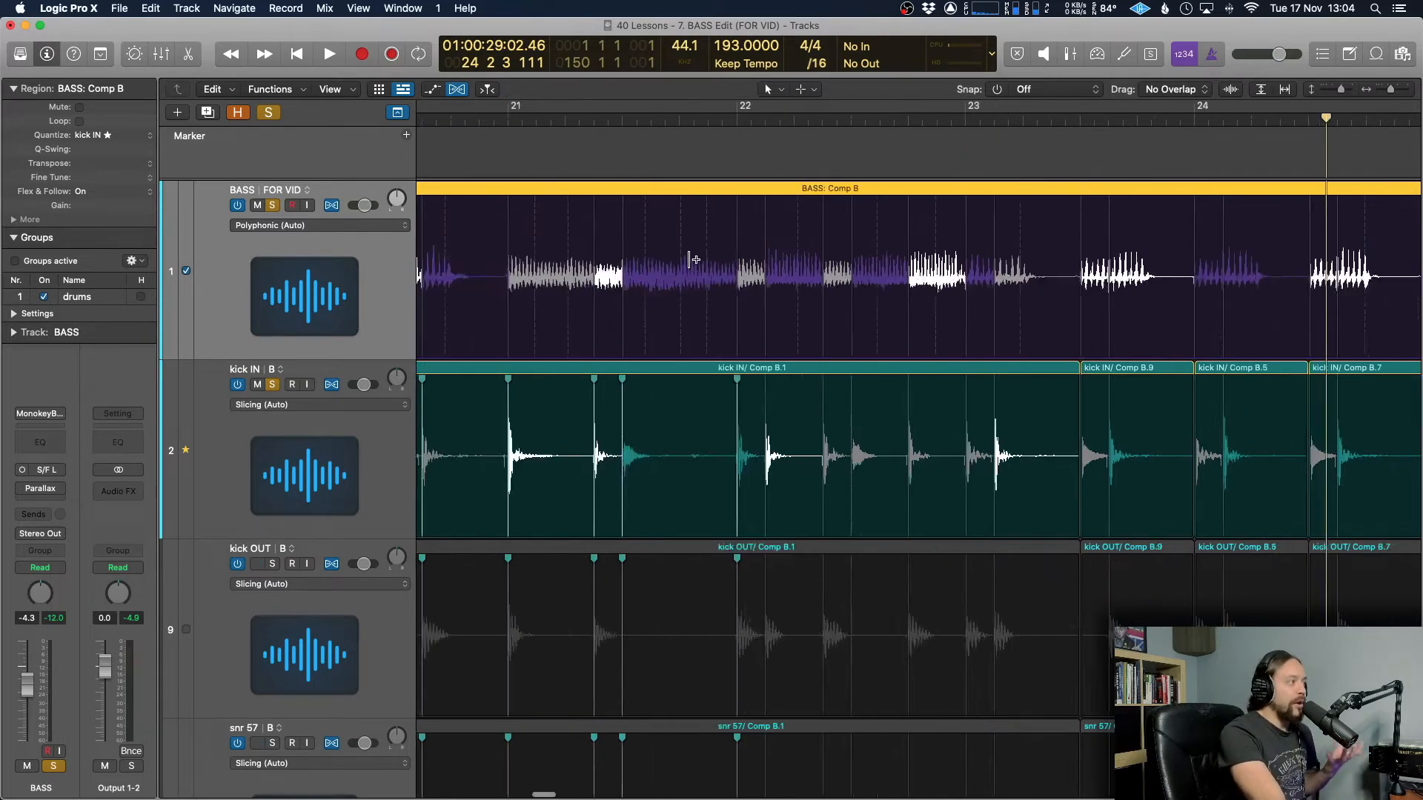
pyautogui.click(574, 113)
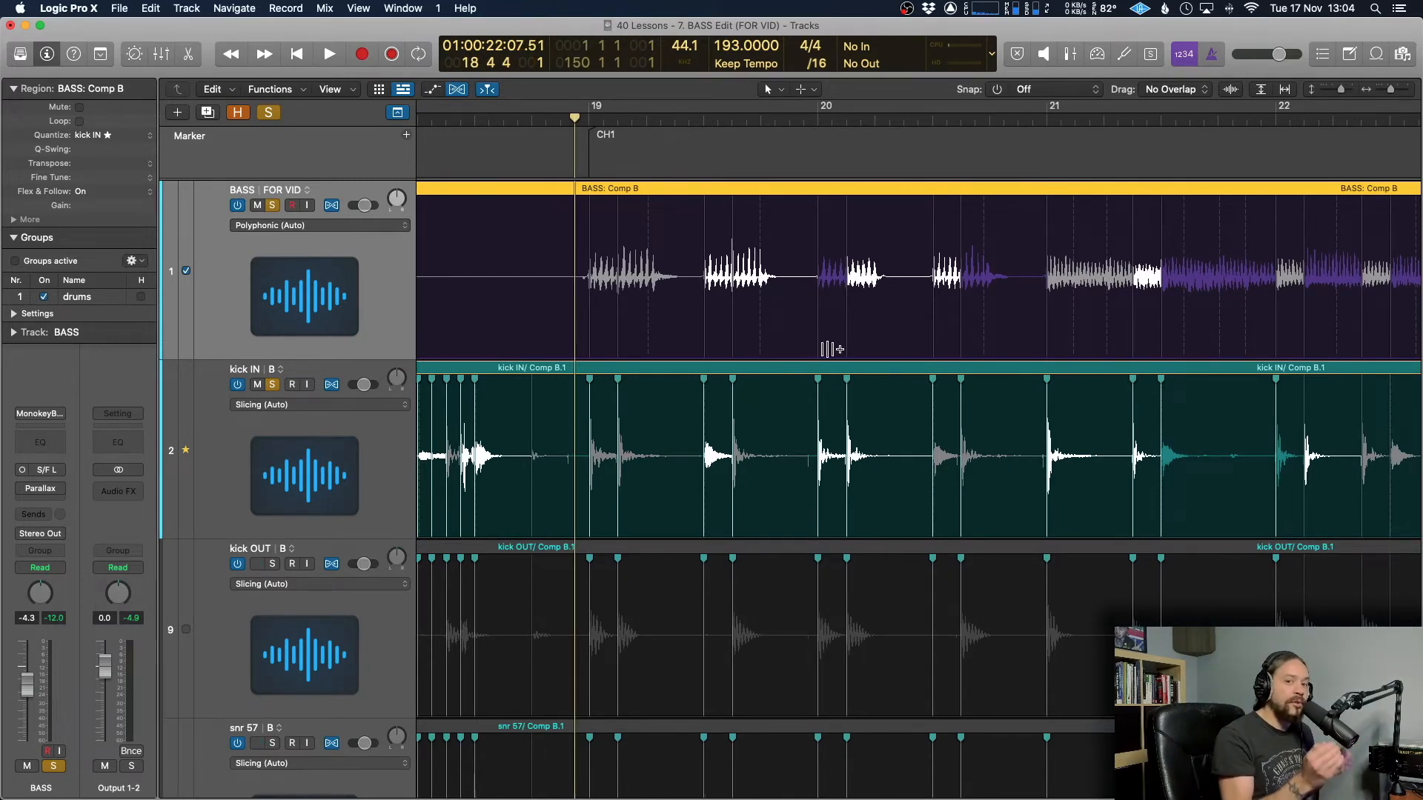
pyautogui.hscroll(4, 830, 348)
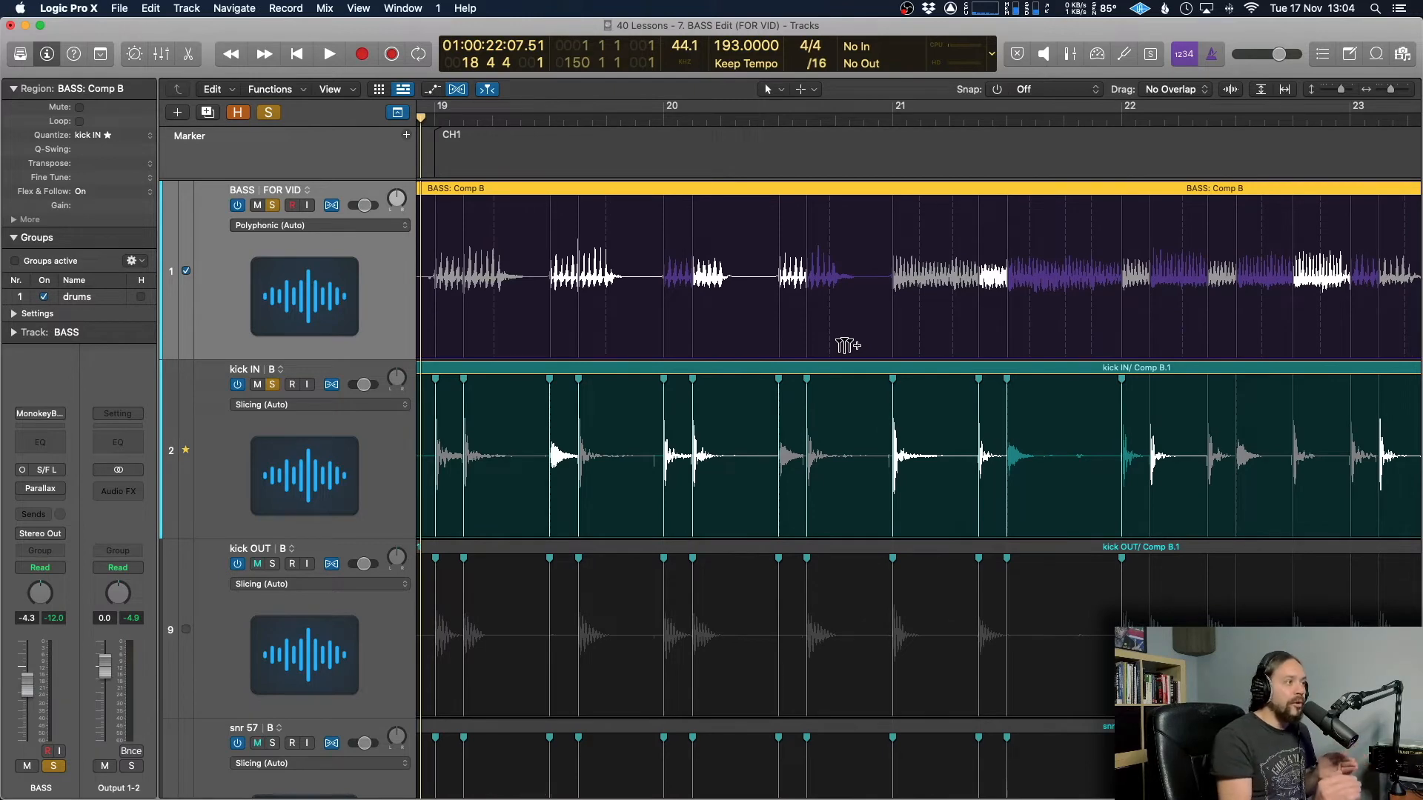
pyautogui.hscroll(2, 844, 346)
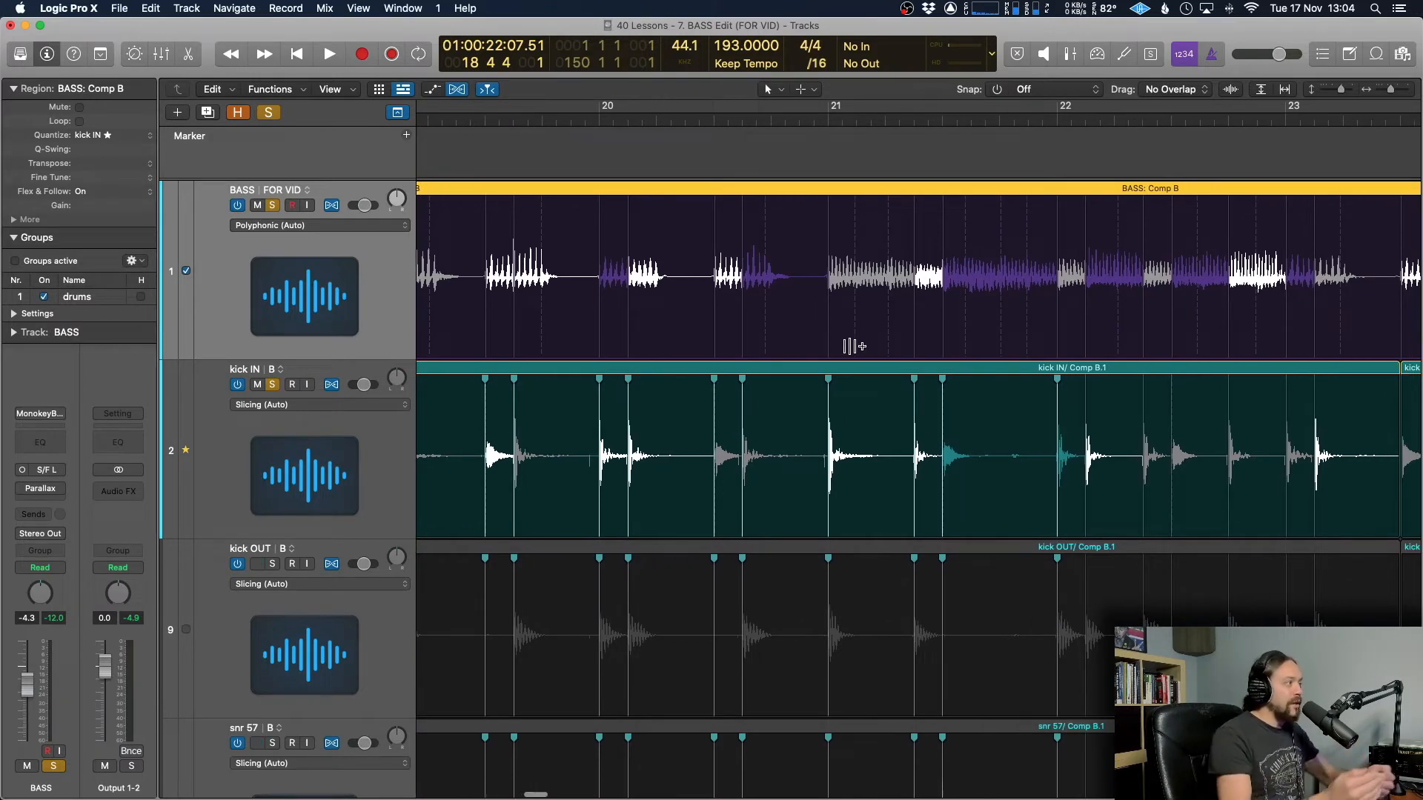
# - Examine how the matched bass hits line up with the kick IN transients from bar 20 through bar 28
pyautogui.hscroll(1, 853, 346)
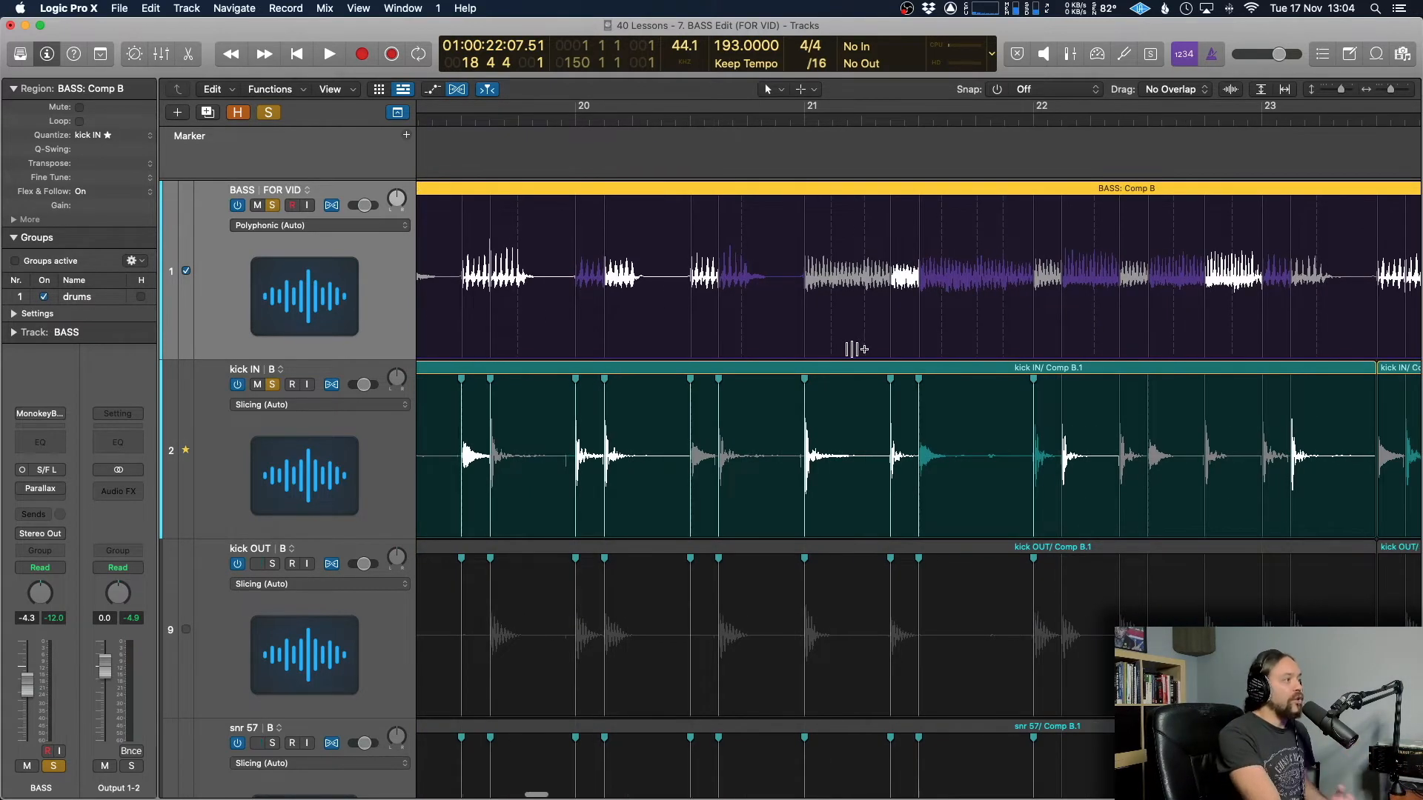
pyautogui.scroll(-1, 858, 348)
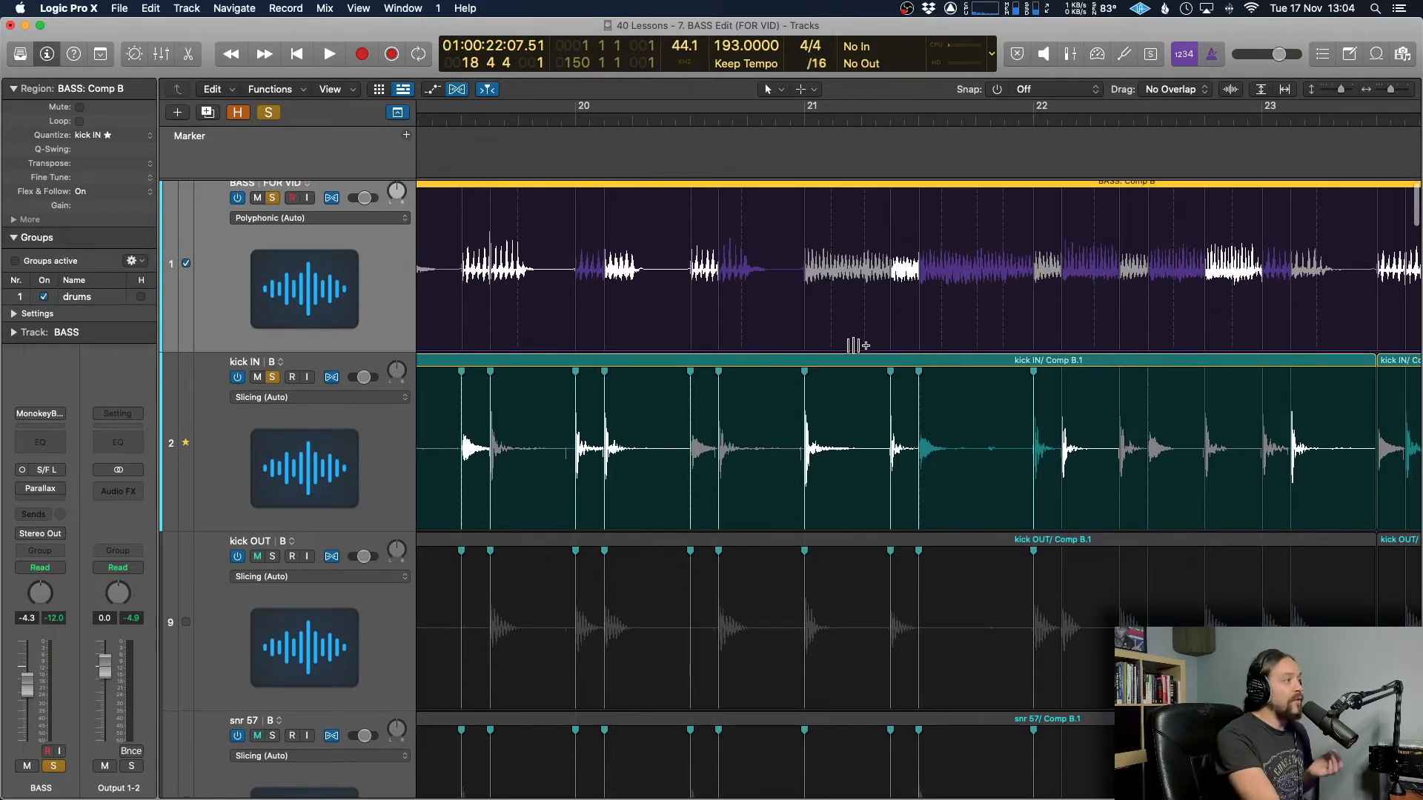
pyautogui.hscroll(2, 852, 345)
pyautogui.scroll(-1, 815, 347)
pyautogui.hscroll(4, 808, 341)
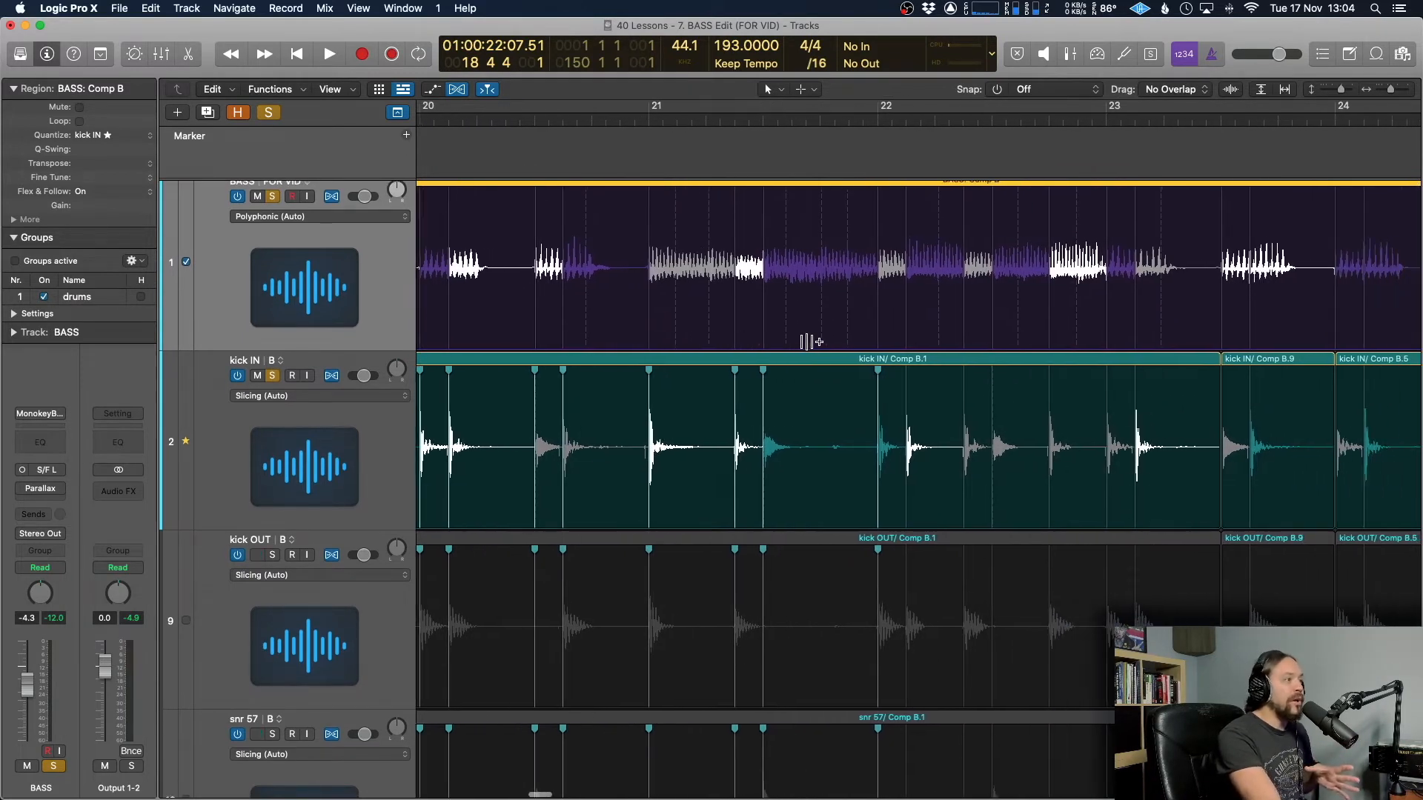
pyautogui.hscroll(20, 811, 341)
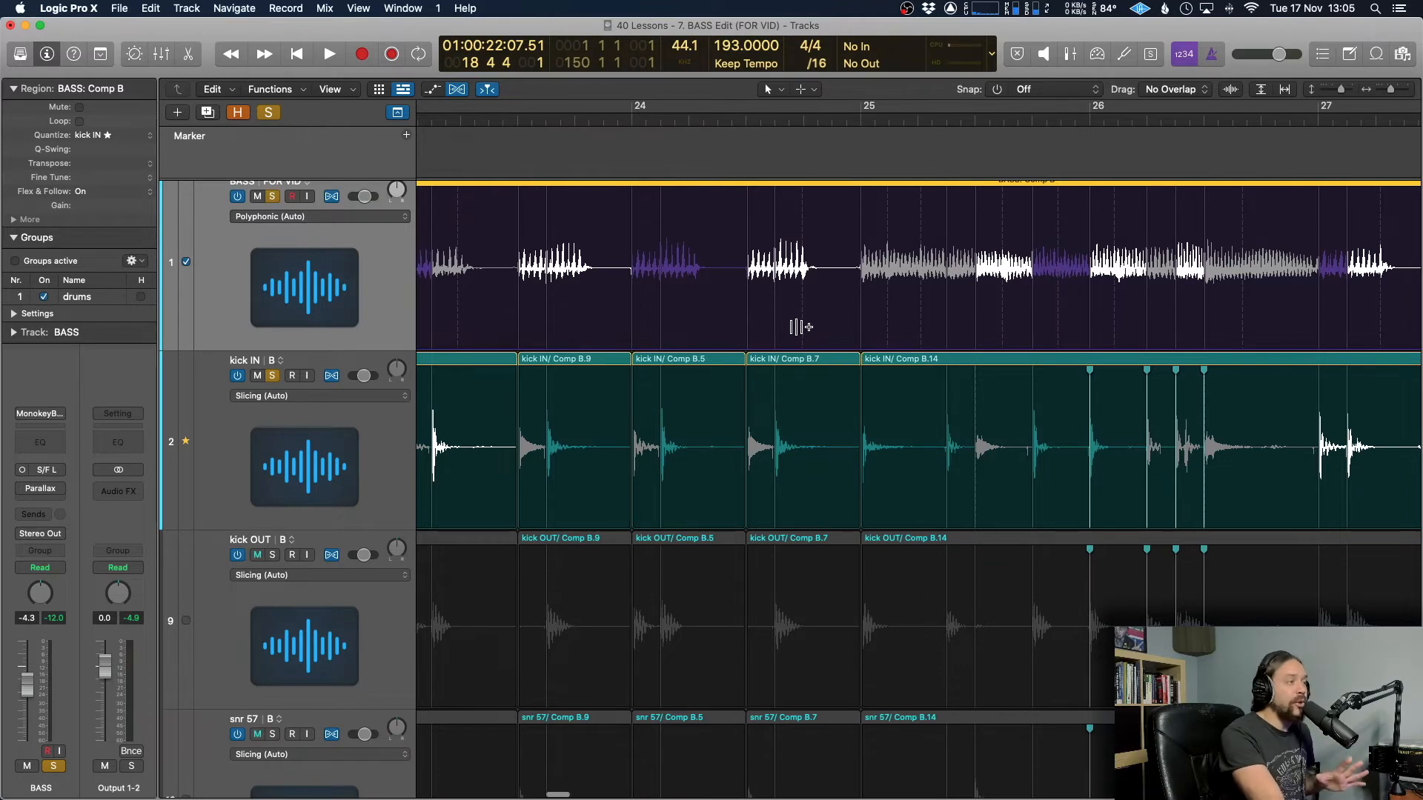
pyautogui.hscroll(2, 797, 327)
pyautogui.hscroll(3, 792, 324)
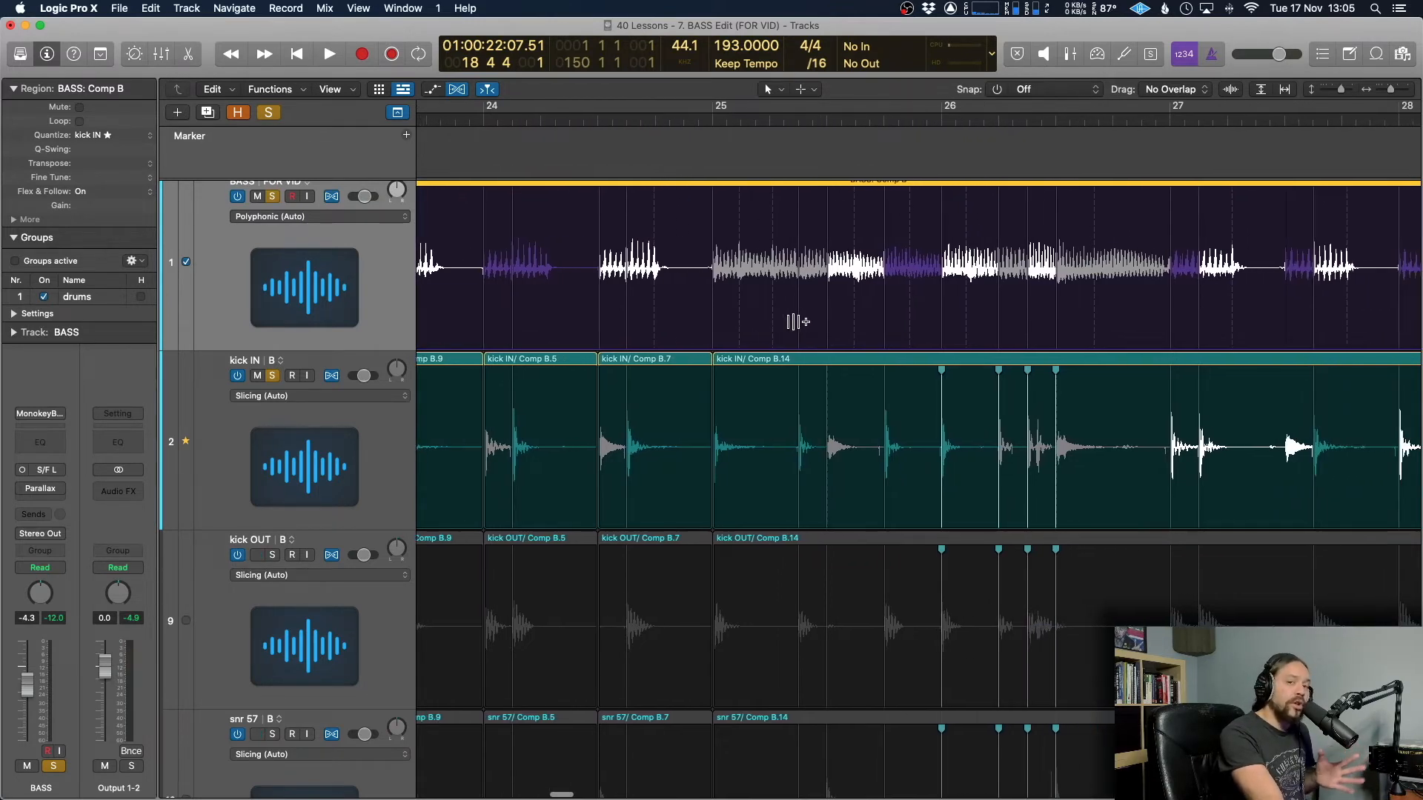
pyautogui.hscroll(4, 796, 323)
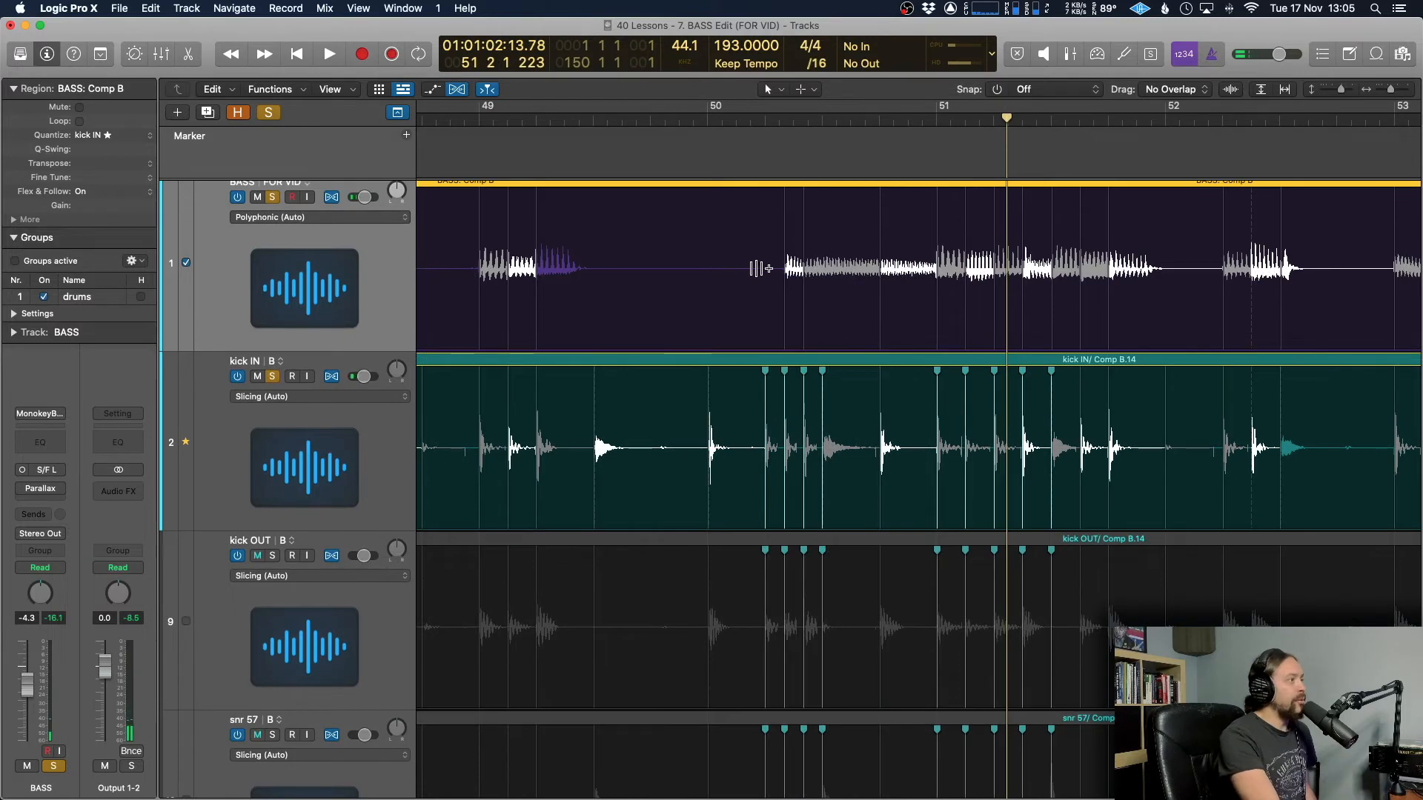
# - Play from the fourth beat of bar 49 and compare the bass note after bar 50 with the kick IN hits
pyautogui.hscroll(1, 760, 268)
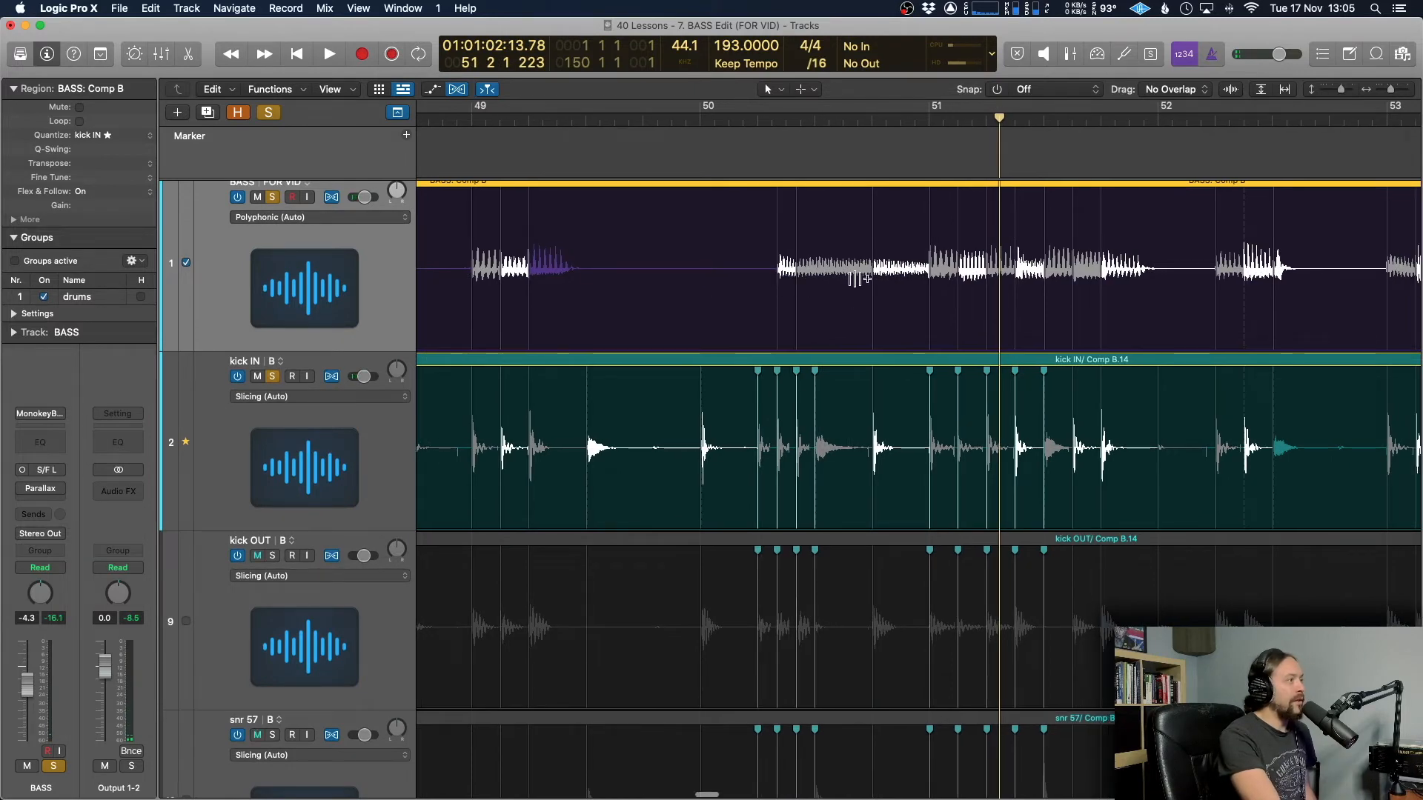
pyautogui.scroll(-2, 788, 309)
pyautogui.hscroll(1, 787, 309)
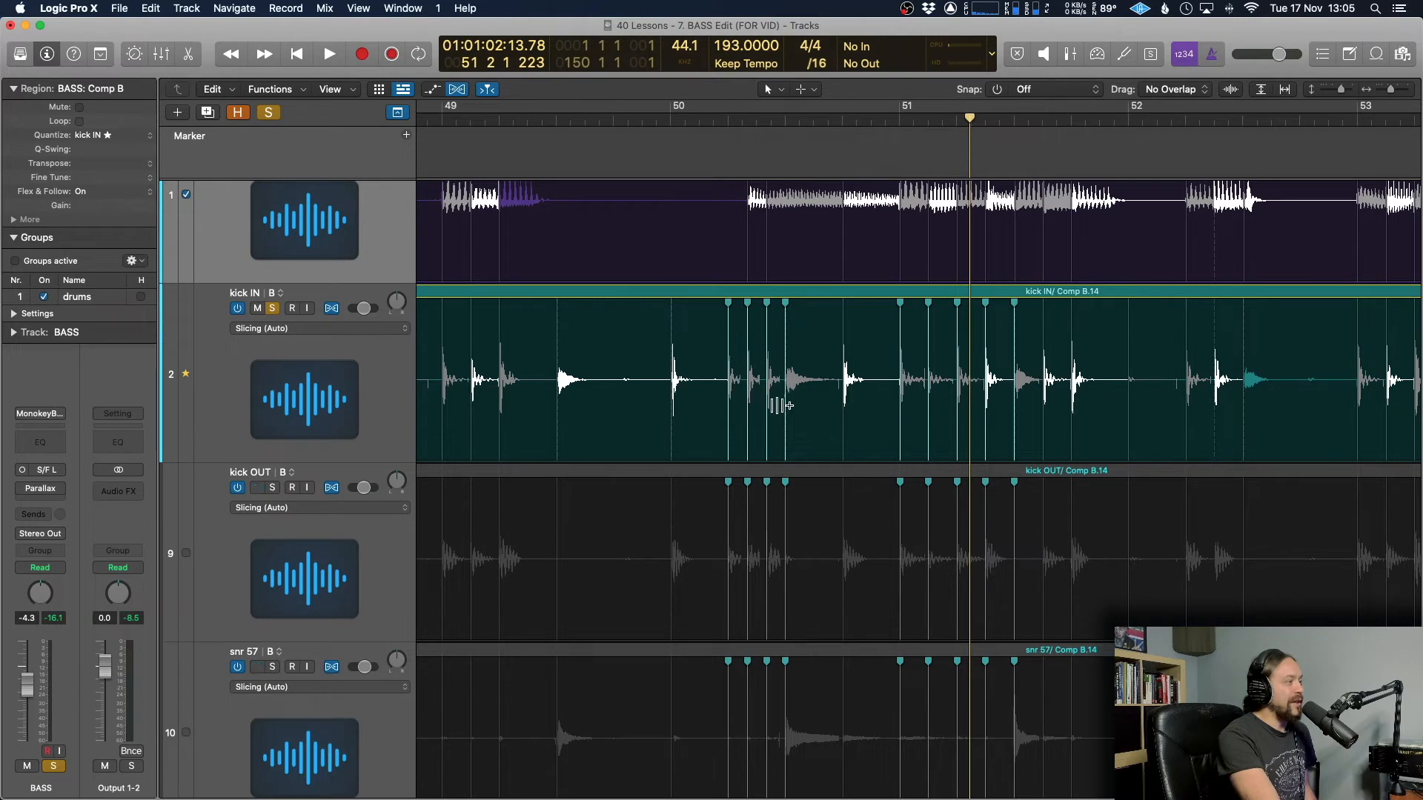
pyautogui.scroll(2, 759, 408)
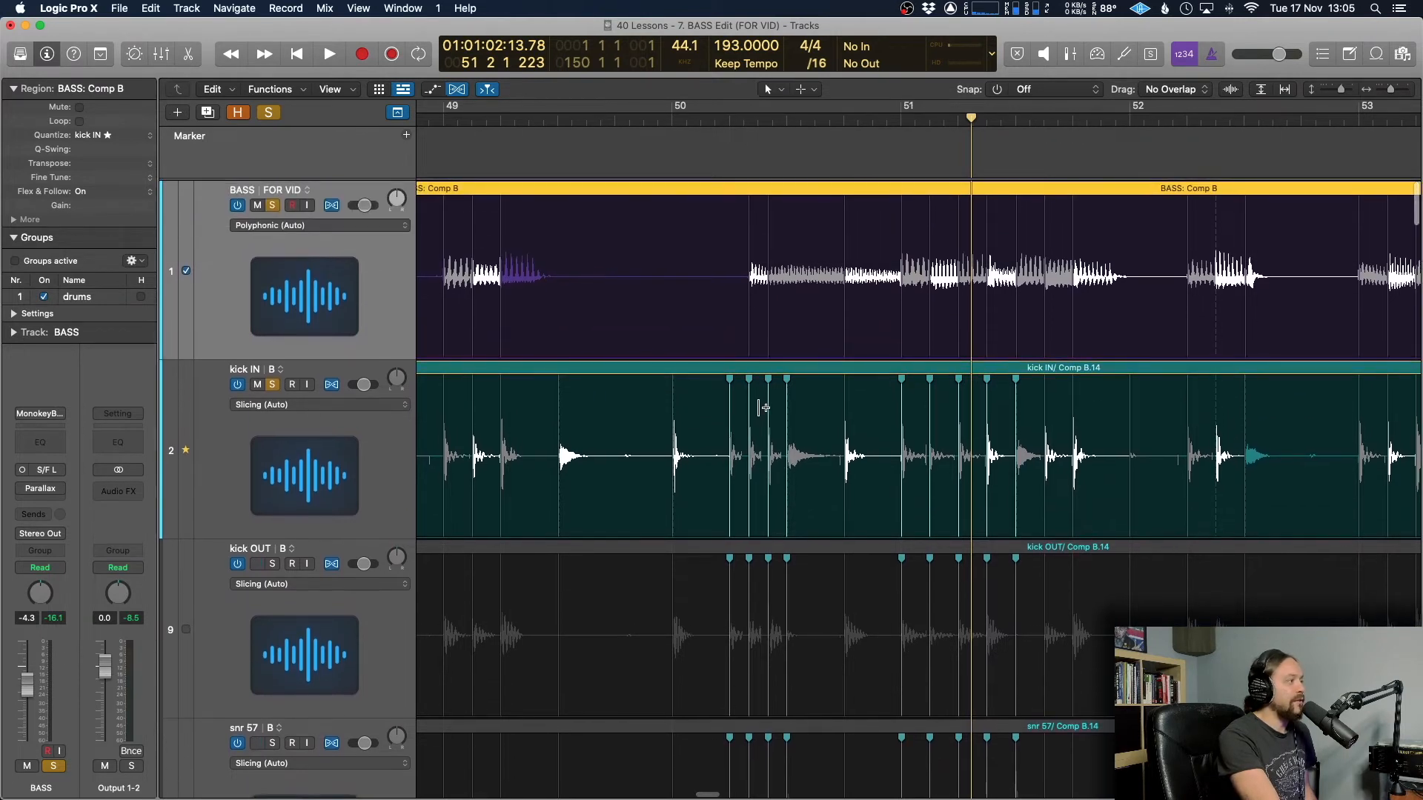
pyautogui.hscroll(1, 682, 278)
pyautogui.click(635, 120)
pyautogui.click(571, 120)
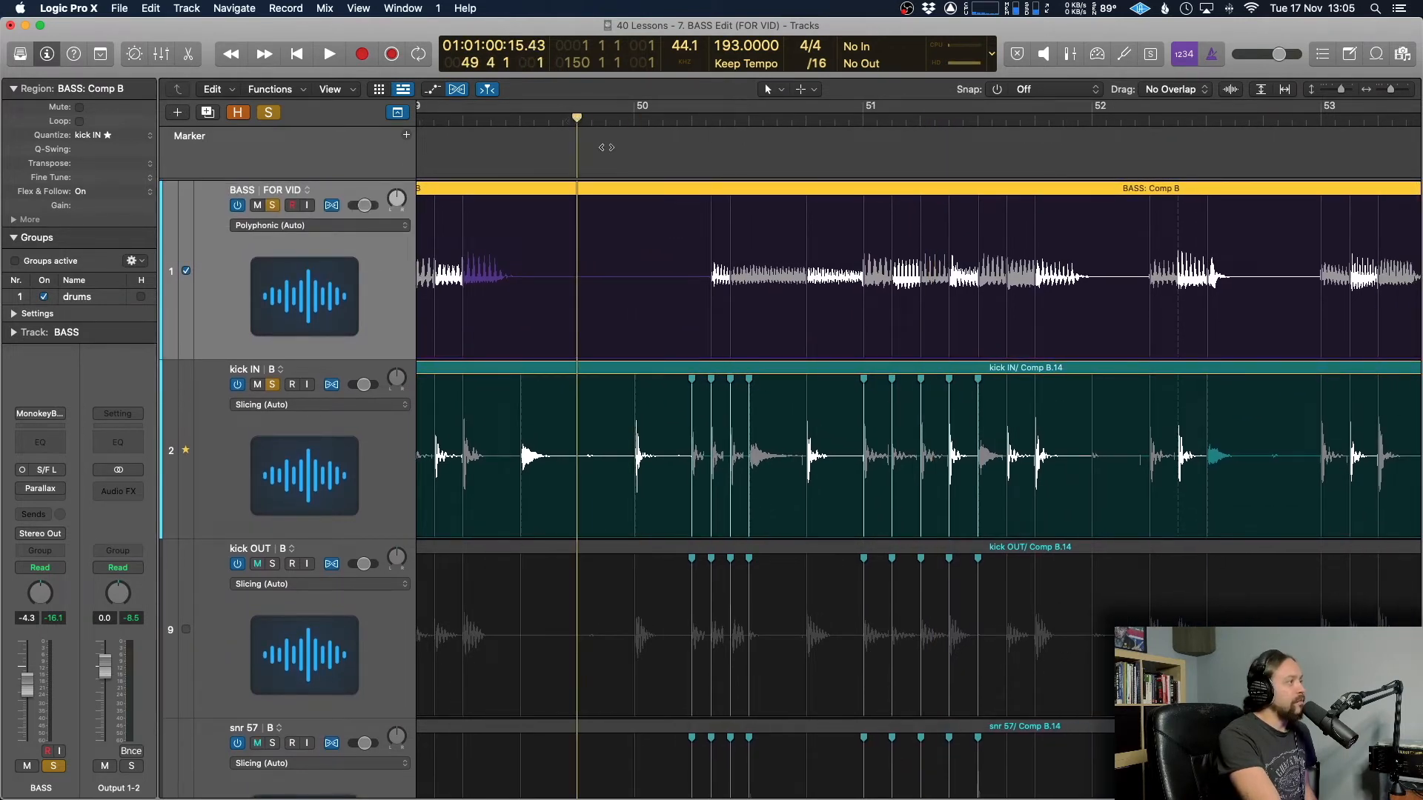
pyautogui.press('space')
pyautogui.hscroll(1, 607, 147)
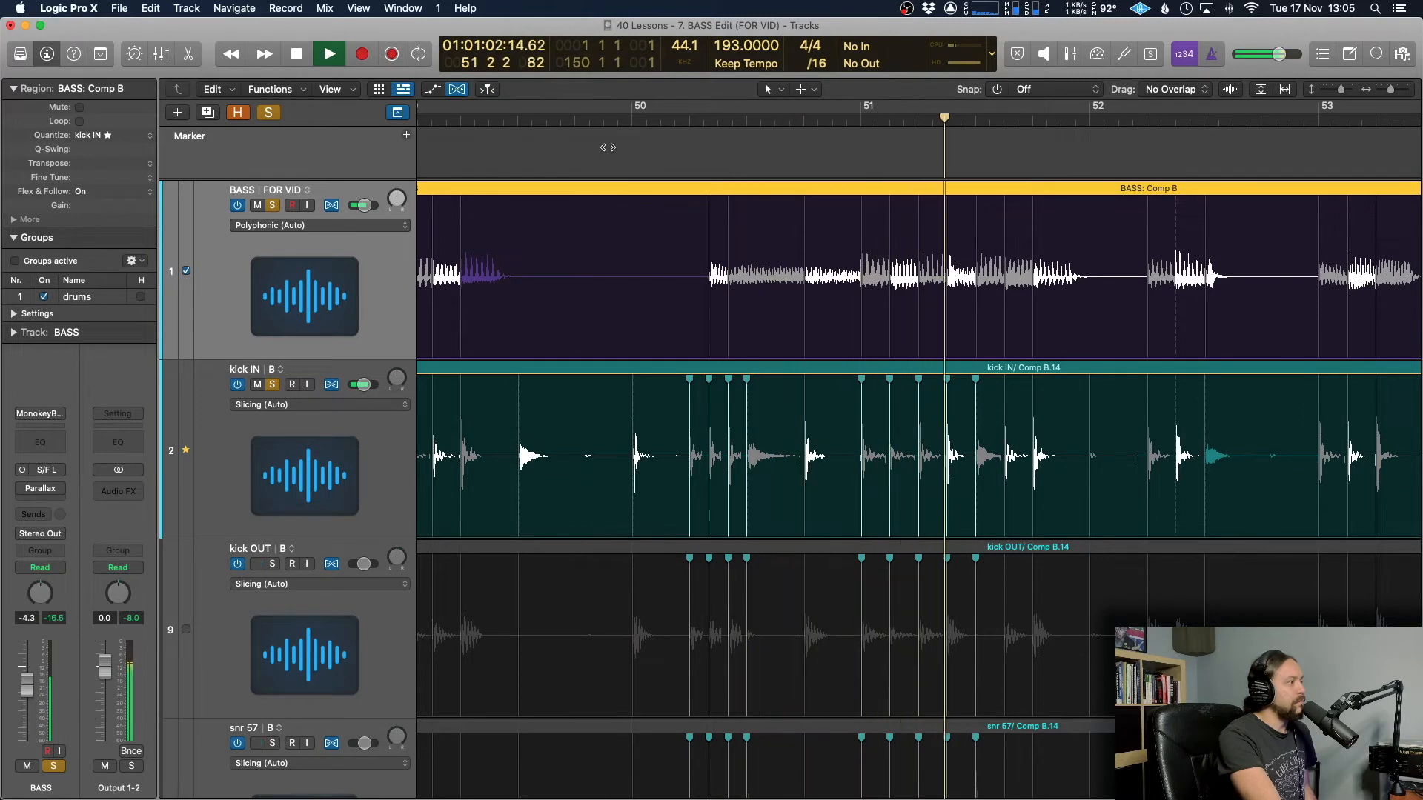
pyautogui.hscroll(1, 696, 204)
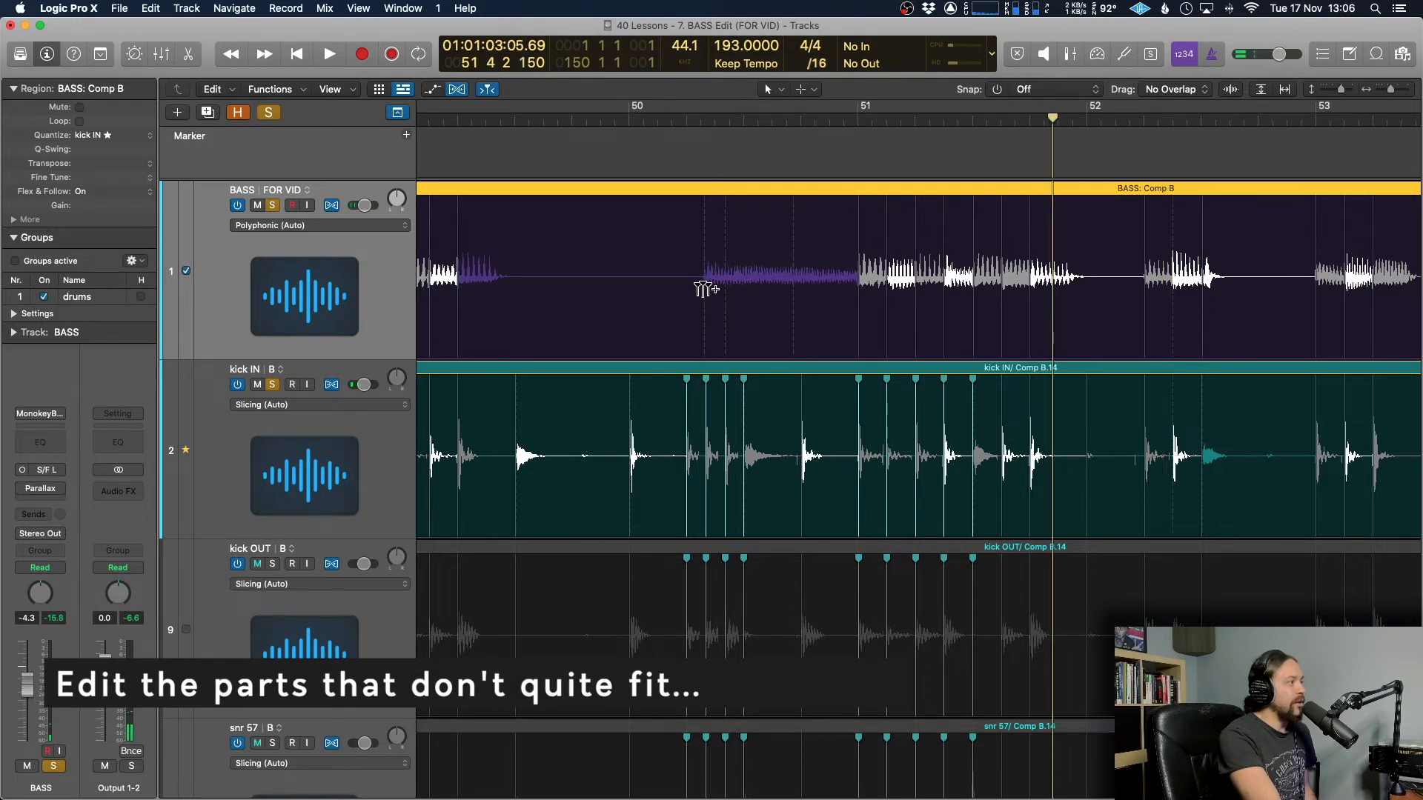
# - Add a flex marker at the bass note onset after bar 50, nudge it onto the kick IN transient, and play it back
pyautogui.click(704, 303)
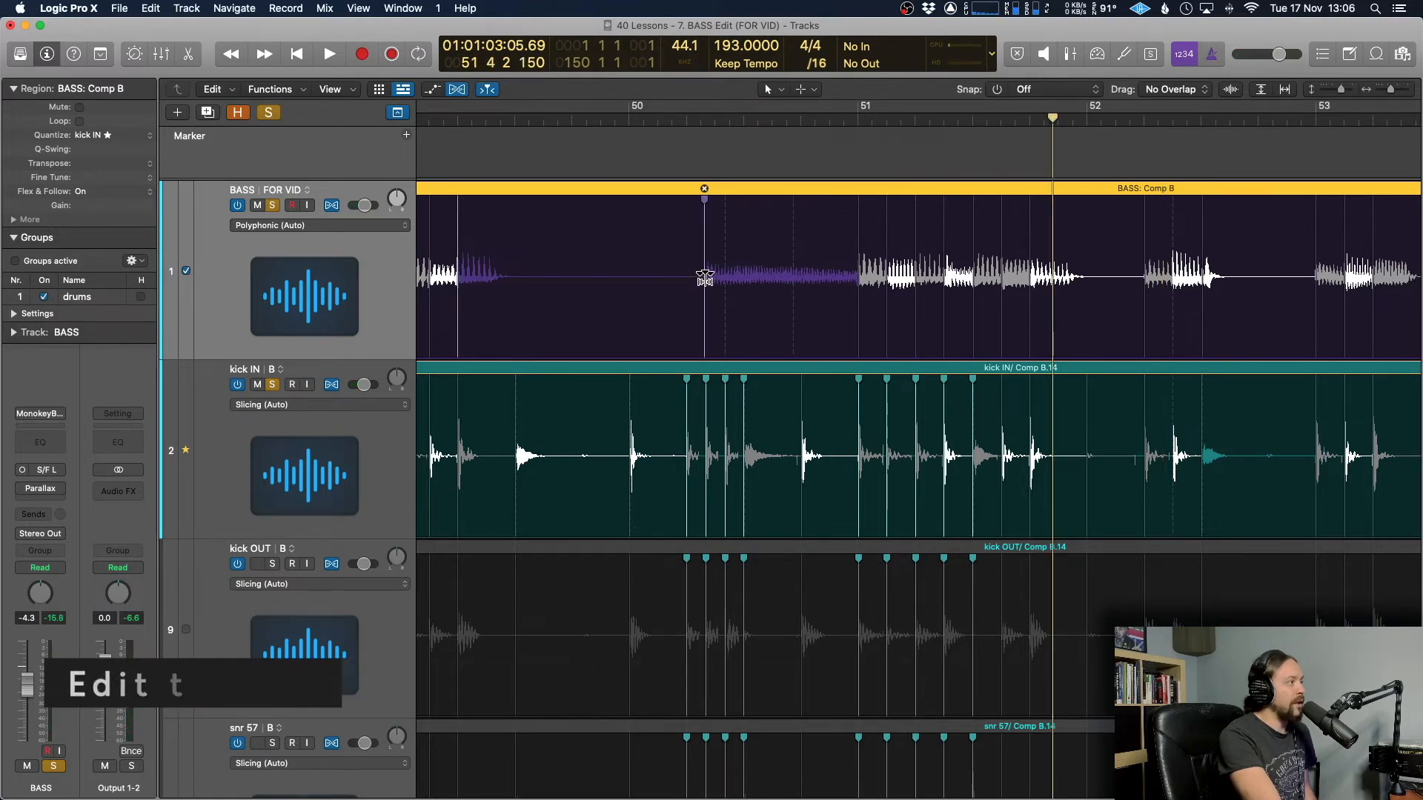
pyautogui.moveTo(705, 278); pyautogui.dragTo(706, 276)
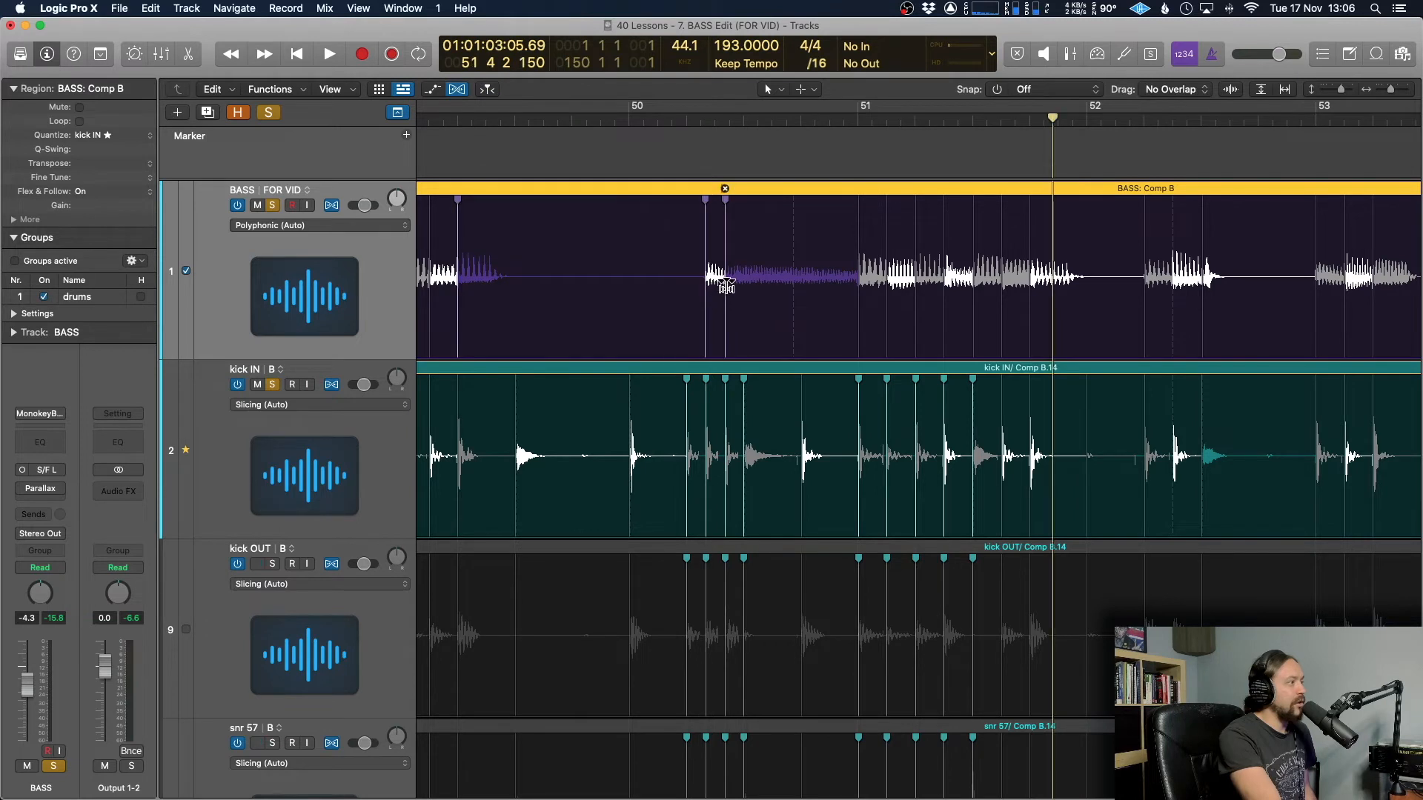
pyautogui.doubleClick(724, 288)
pyautogui.doubleClick(543, 125)
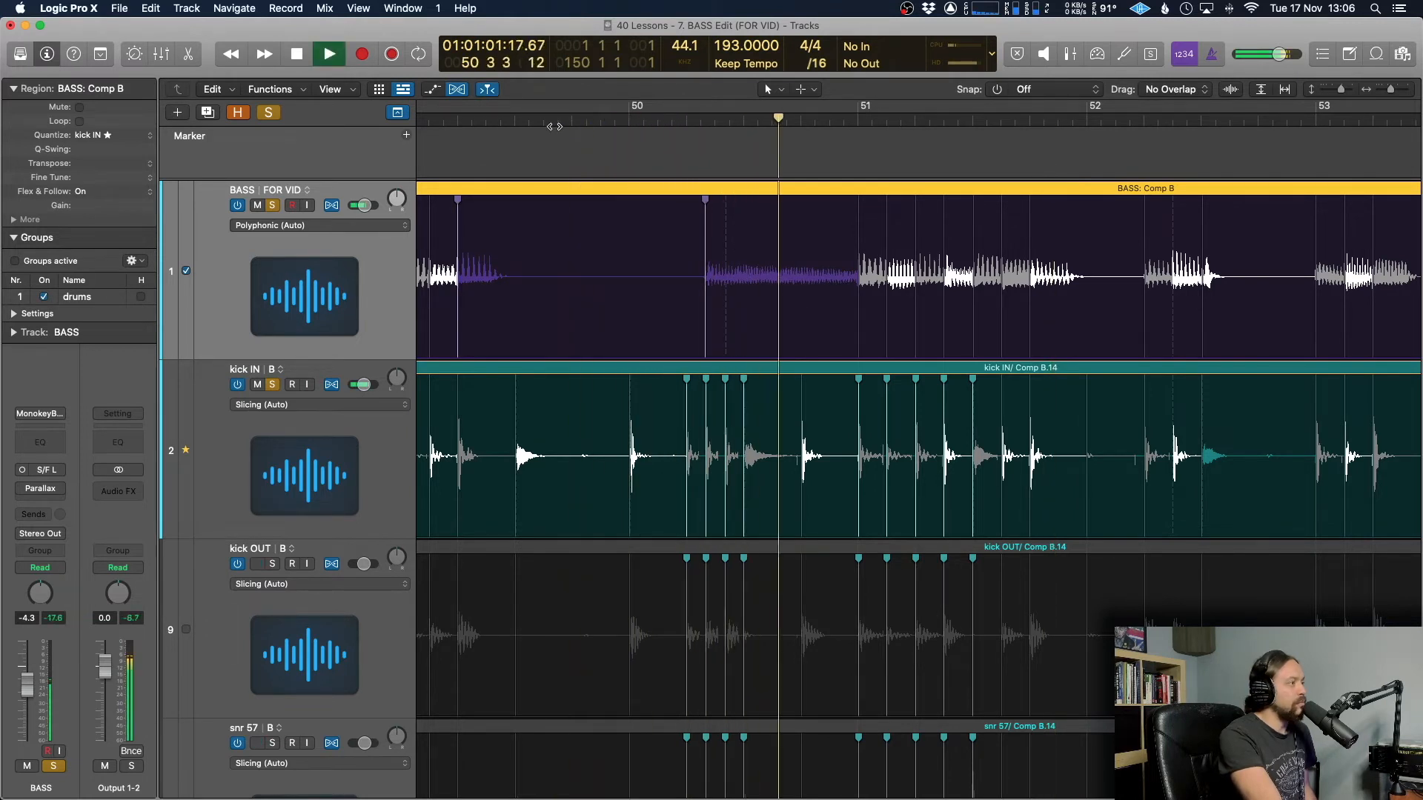
# - Play from just after bar 54 and check the bass tail against the kick IN hits before bar 55
pyautogui.hscroll(5, 630, 176)
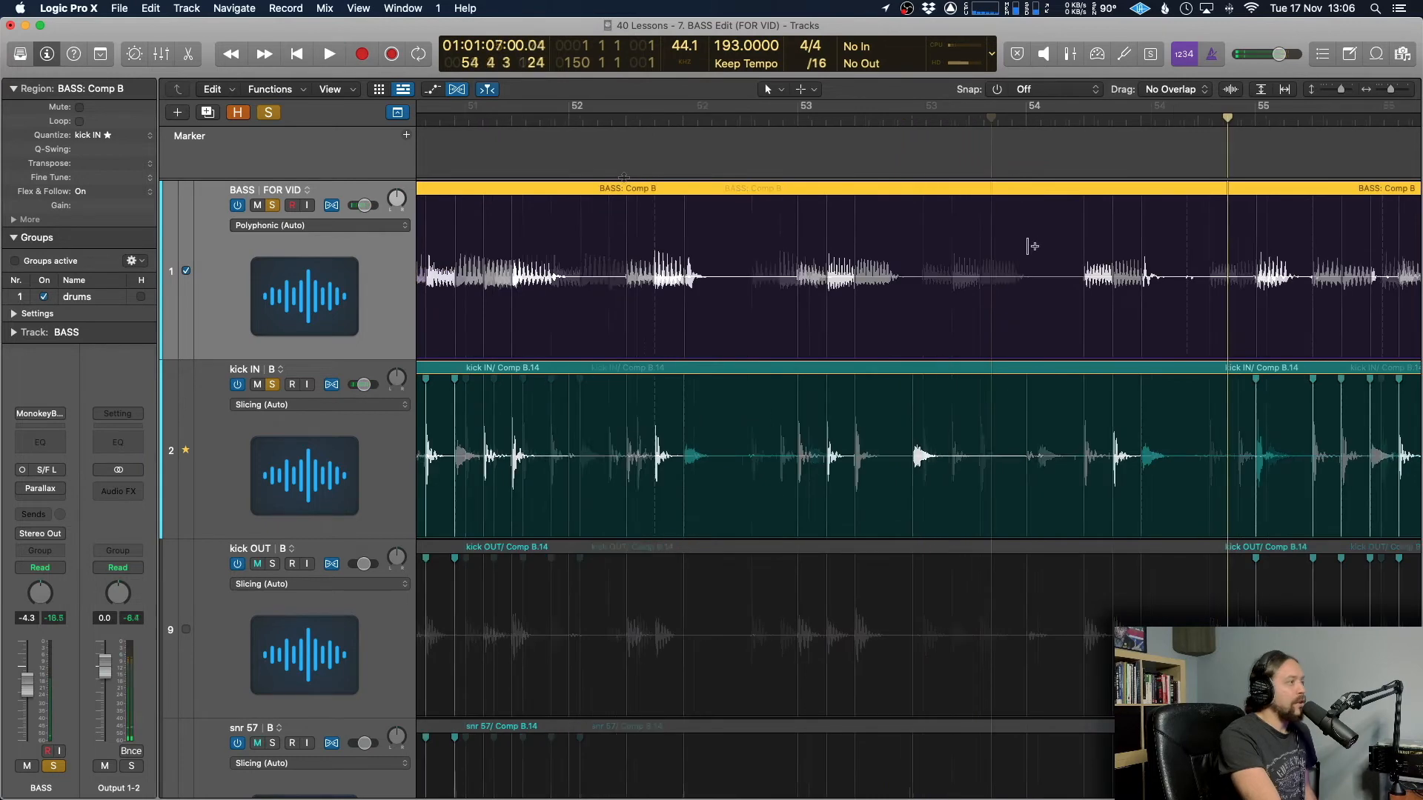
pyautogui.hscroll(5, 1032, 246)
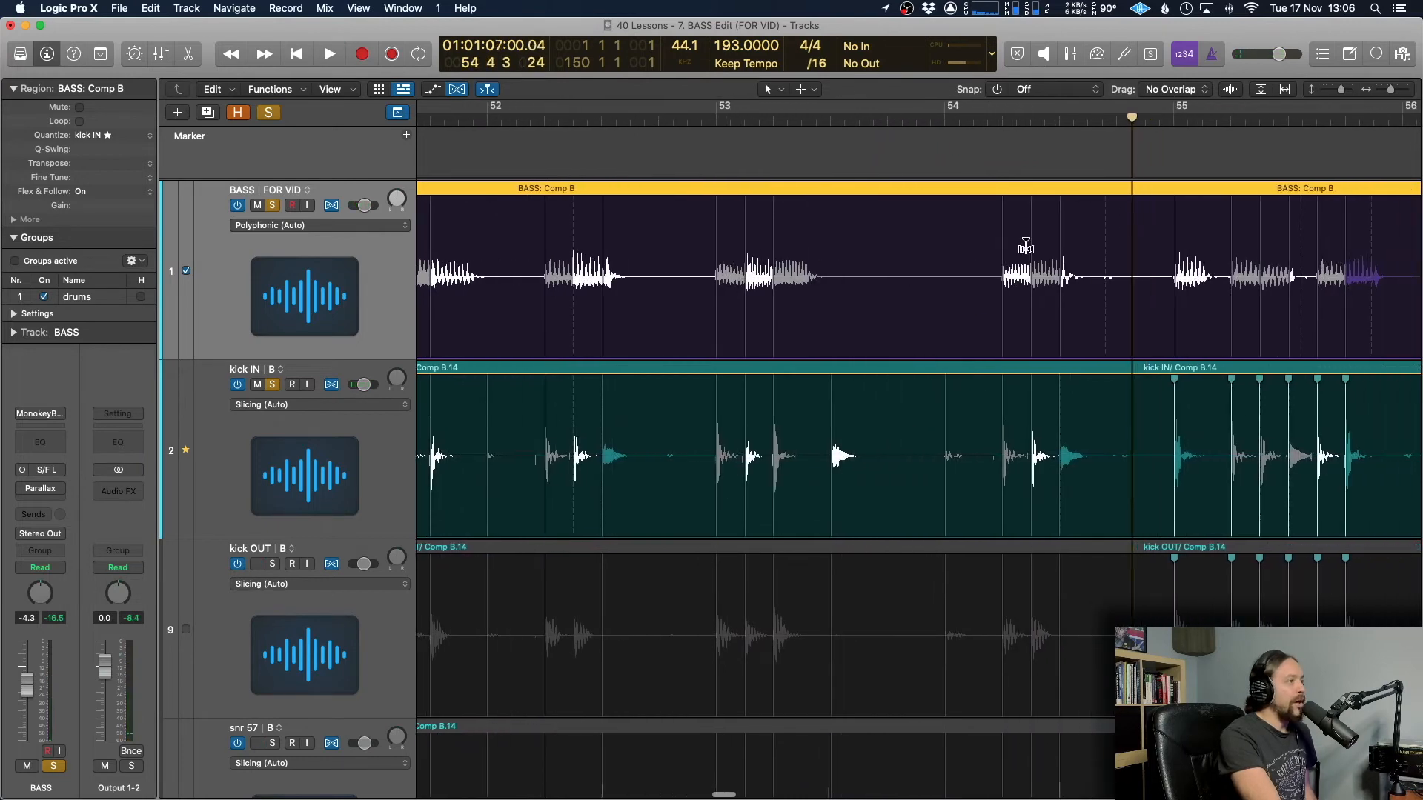
pyautogui.scroll(-1, 1026, 245)
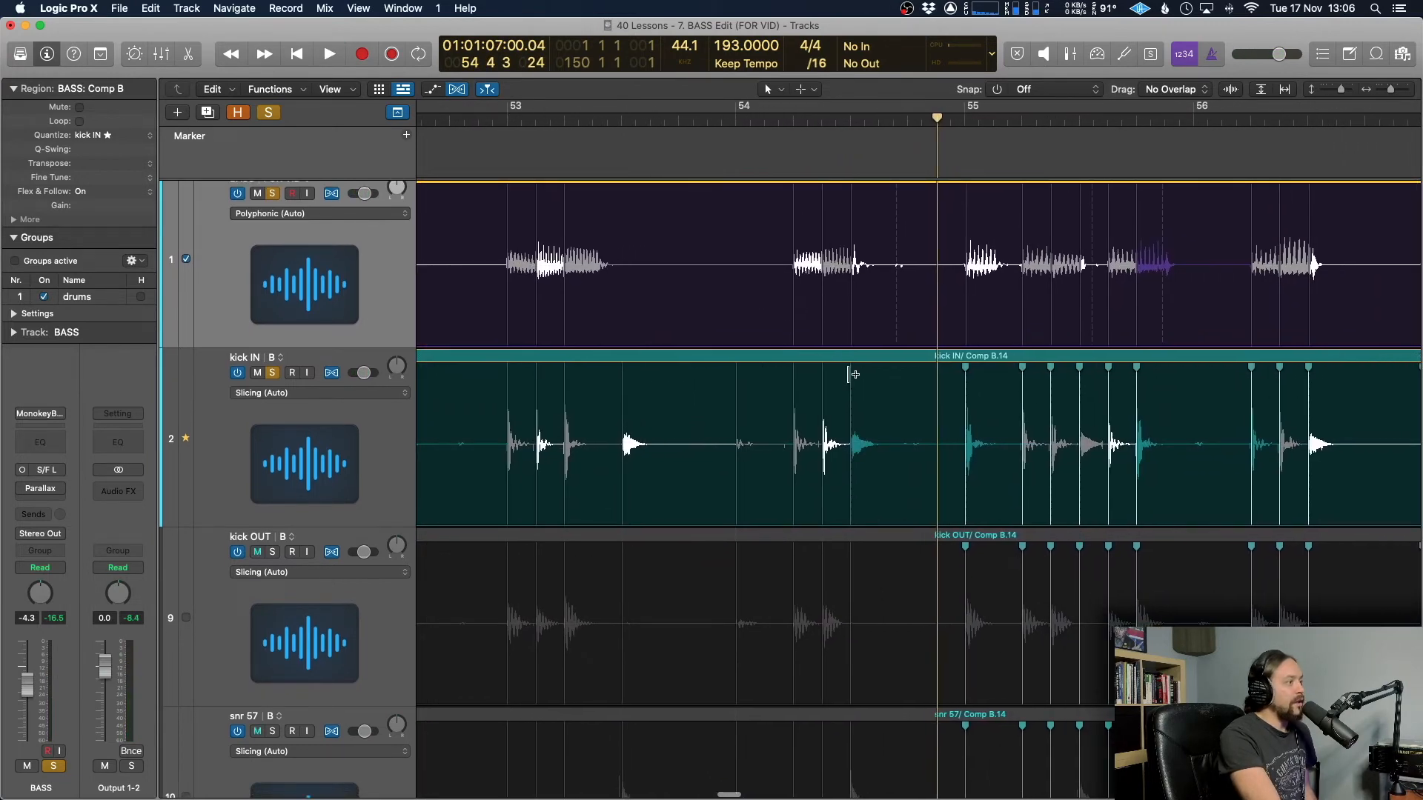
pyautogui.scroll(-2, 852, 374)
pyautogui.scroll(3, 842, 389)
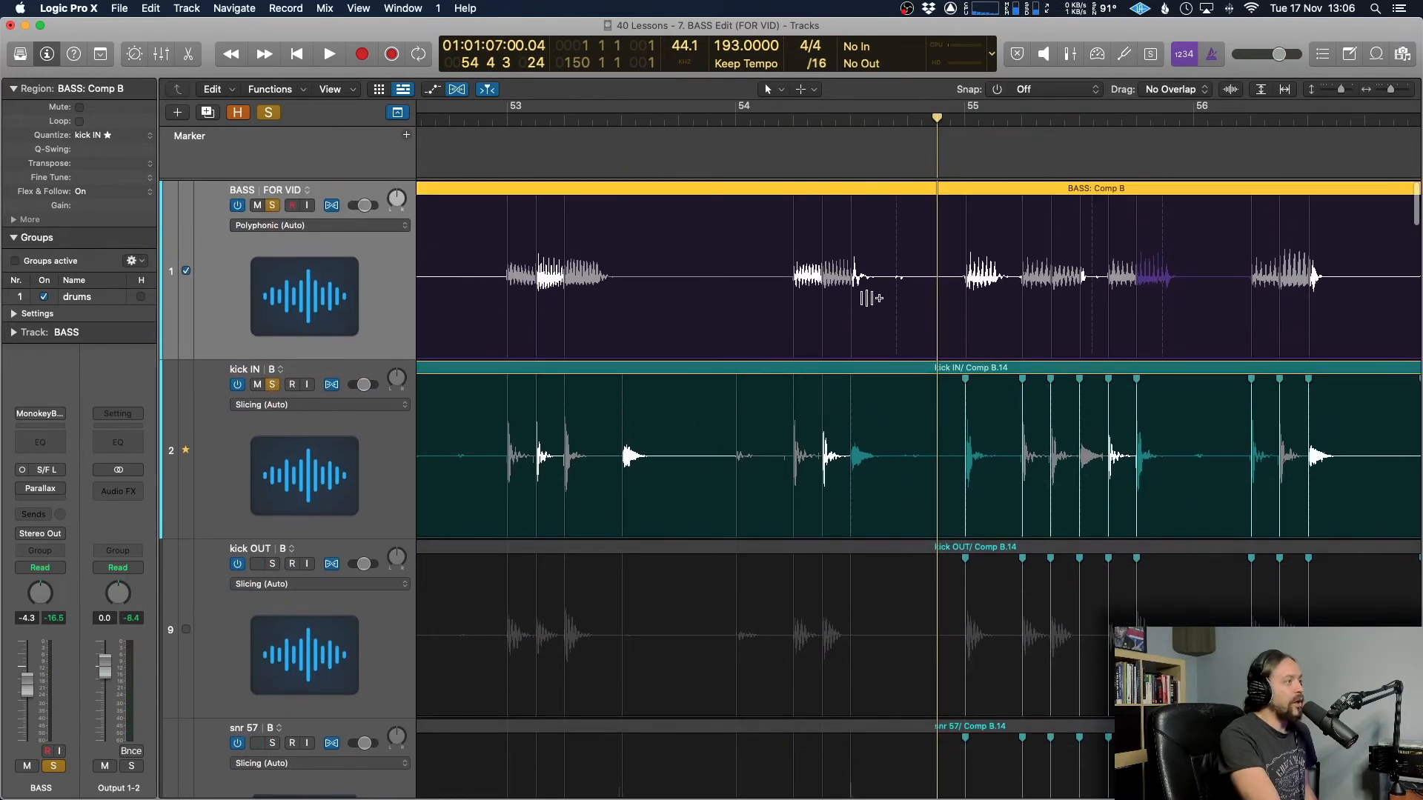
pyautogui.click(765, 137)
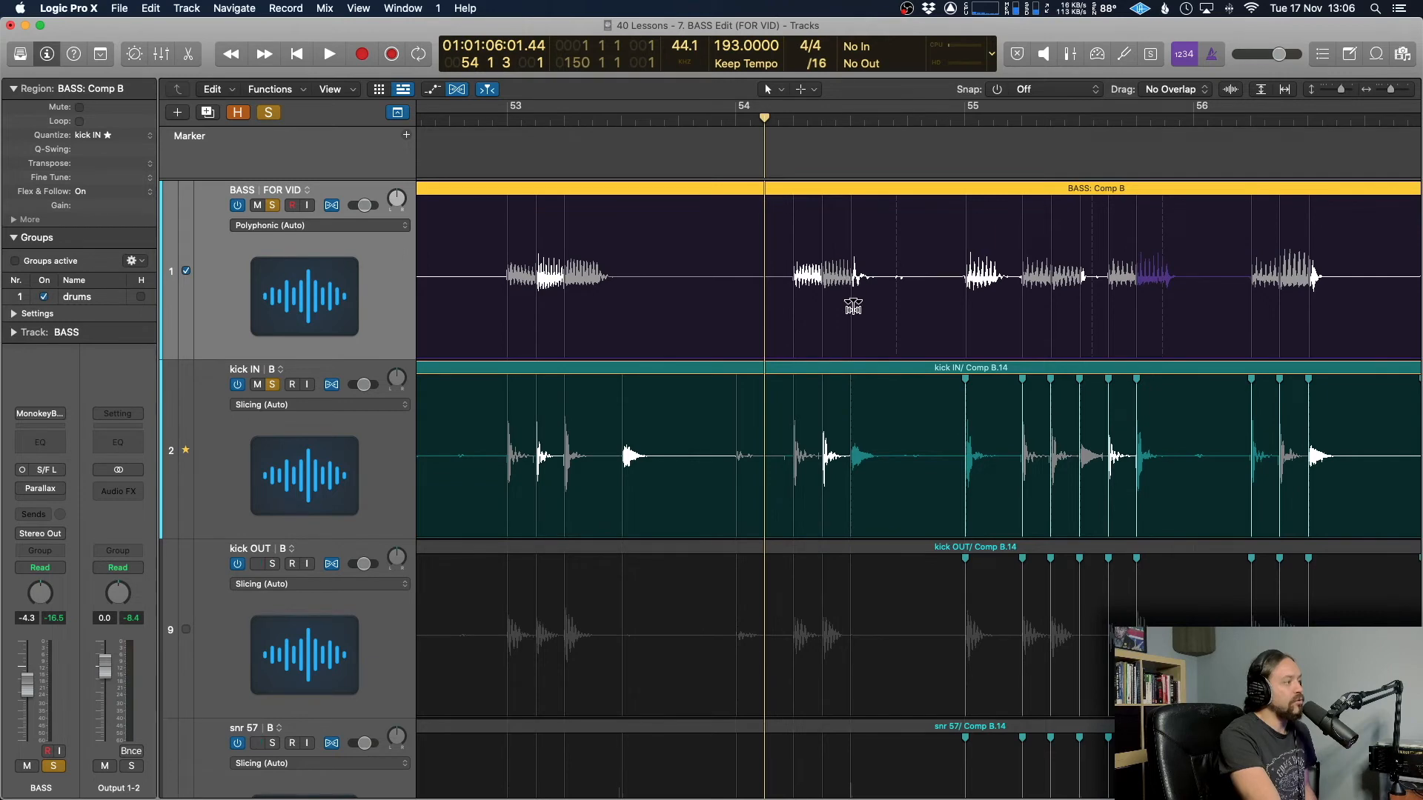
pyautogui.scroll(-2, 861, 469)
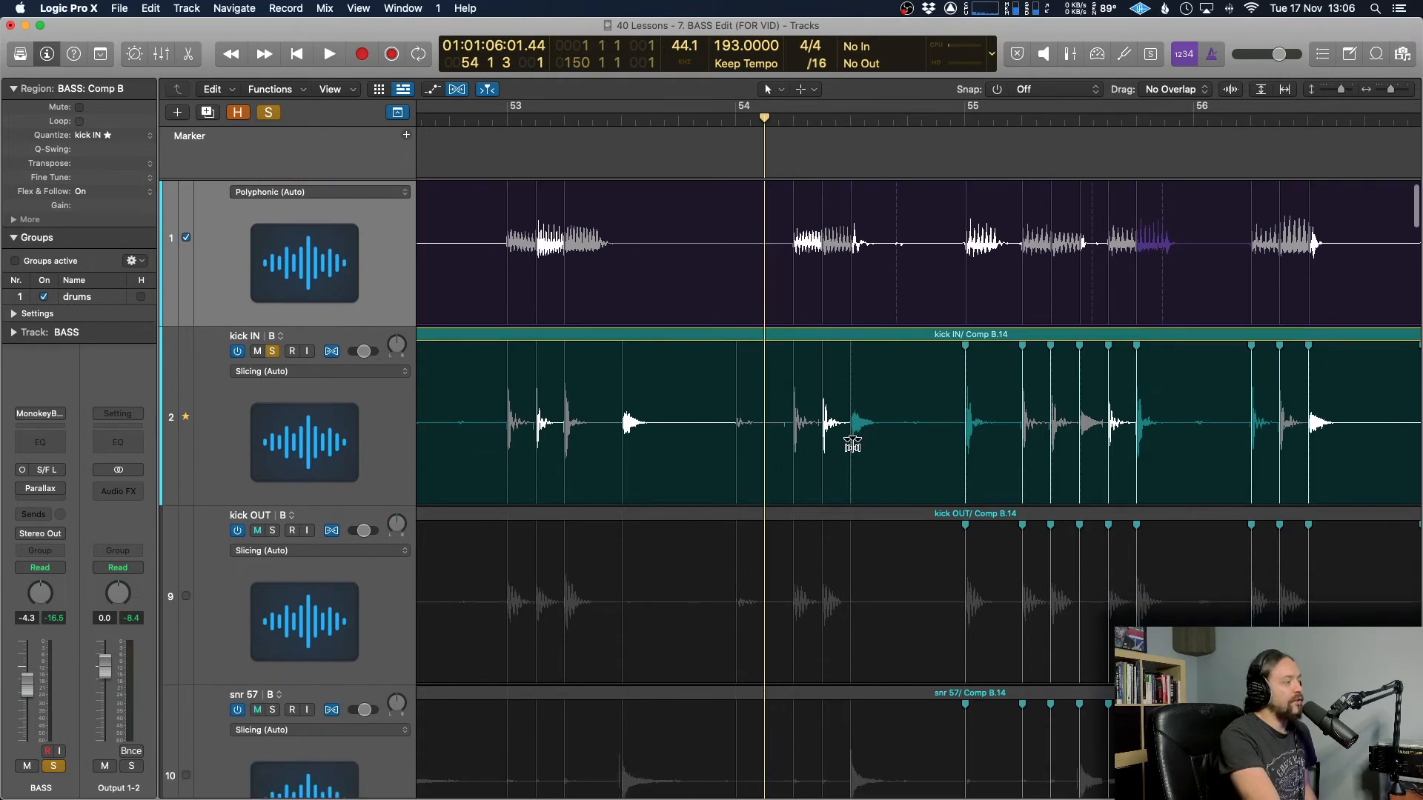
pyautogui.scroll(2, 852, 448)
pyautogui.press('space')
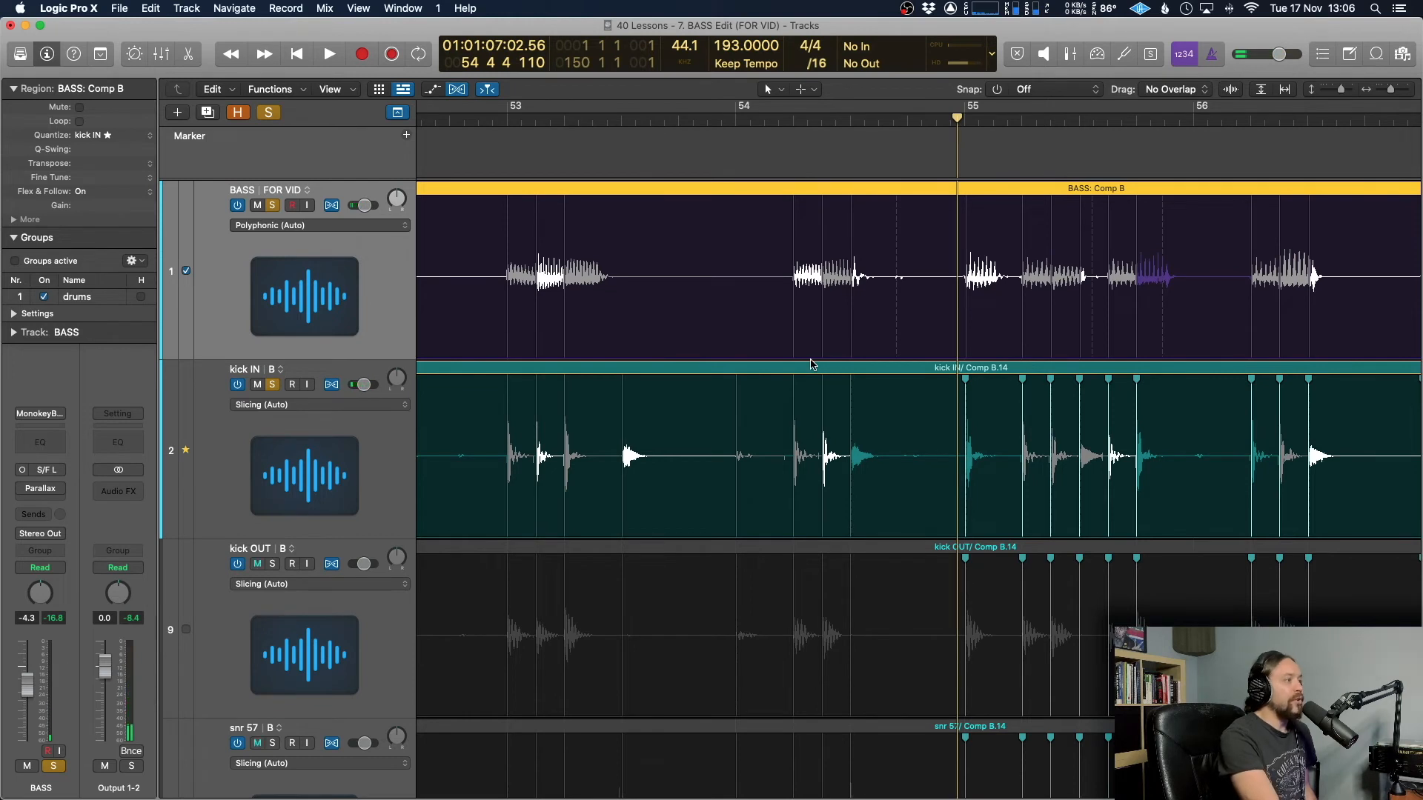
# - Delete the extra flex marker at the tail of the bass notes after bar 54 and replay the passage
pyautogui.doubleClick(852, 317)
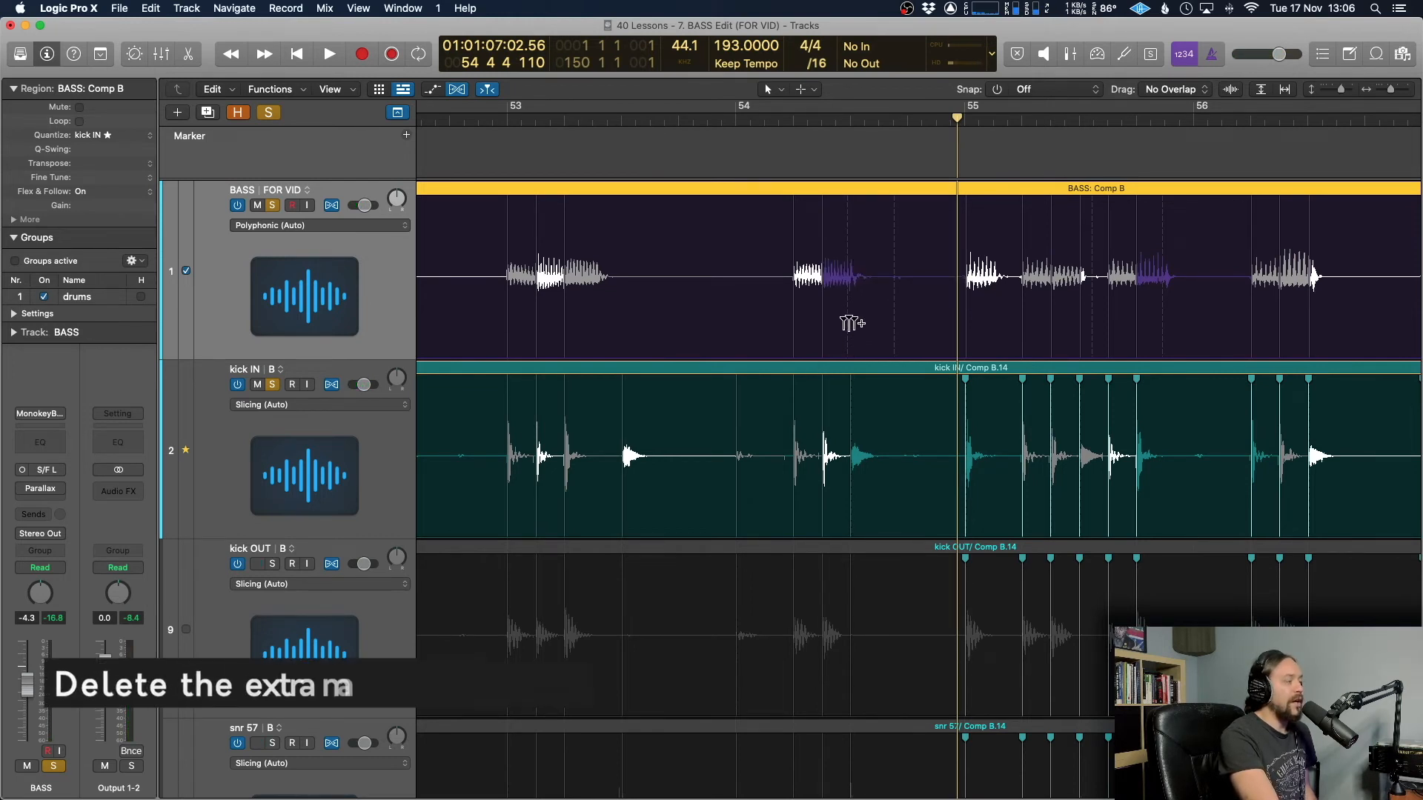
pyautogui.click(692, 122)
pyautogui.press('space')
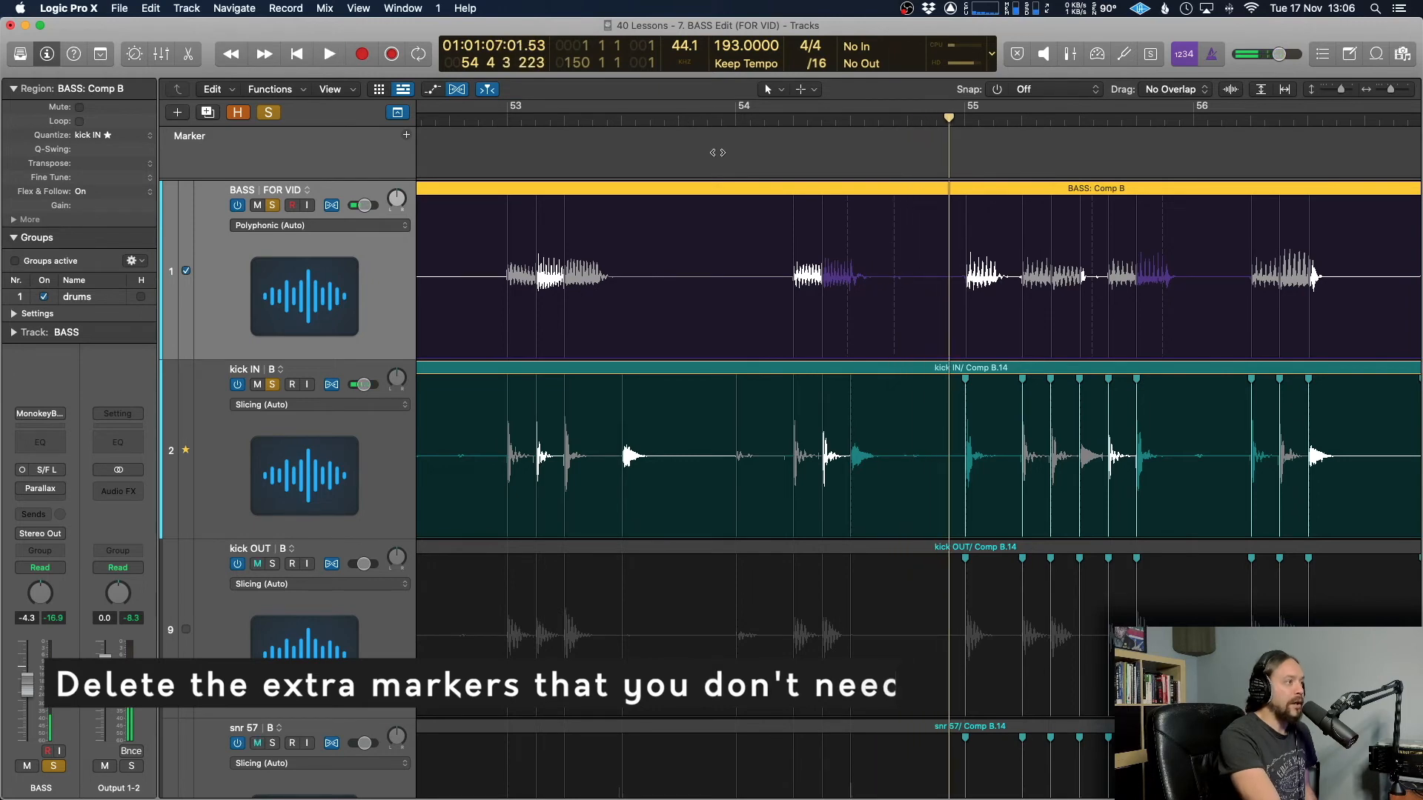
pyautogui.hscroll(5, 743, 205)
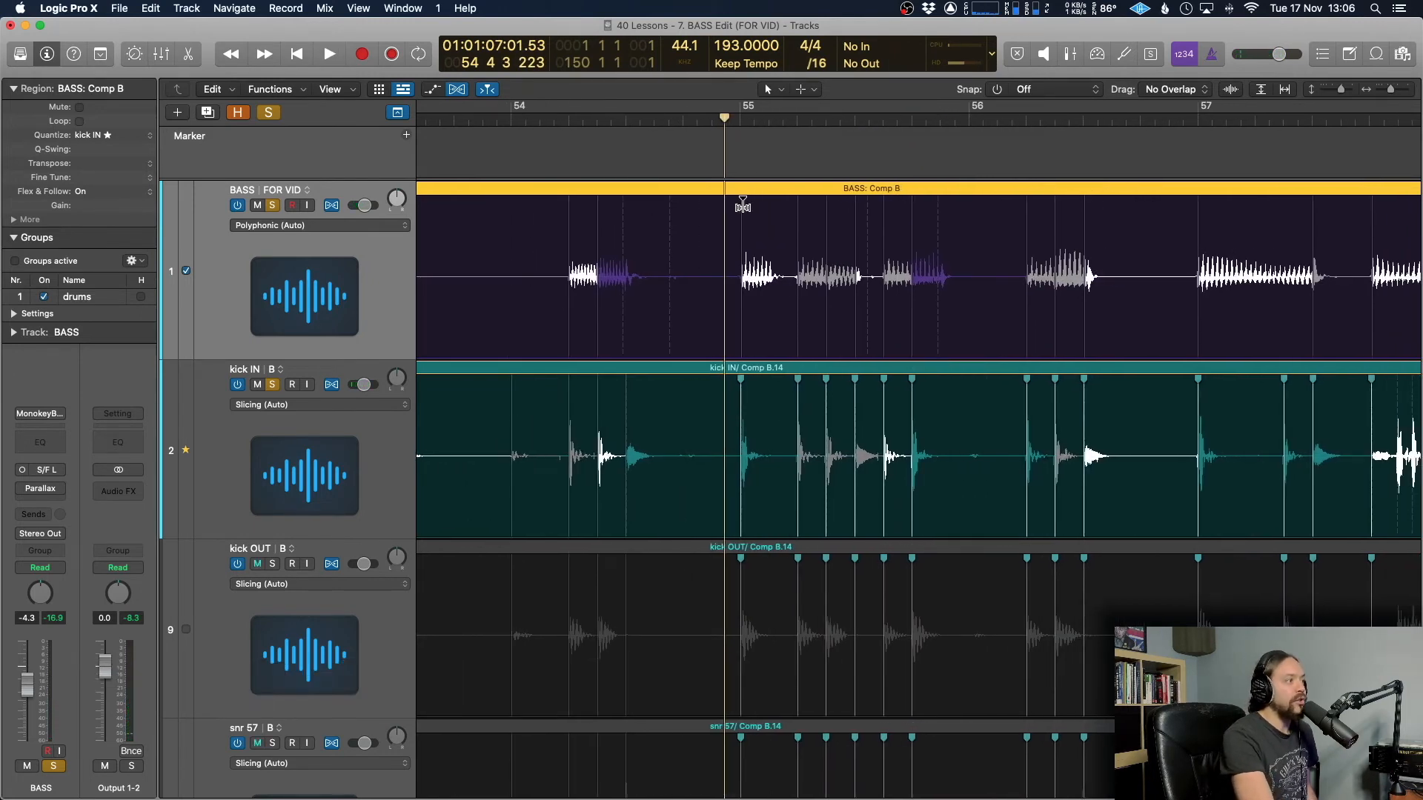